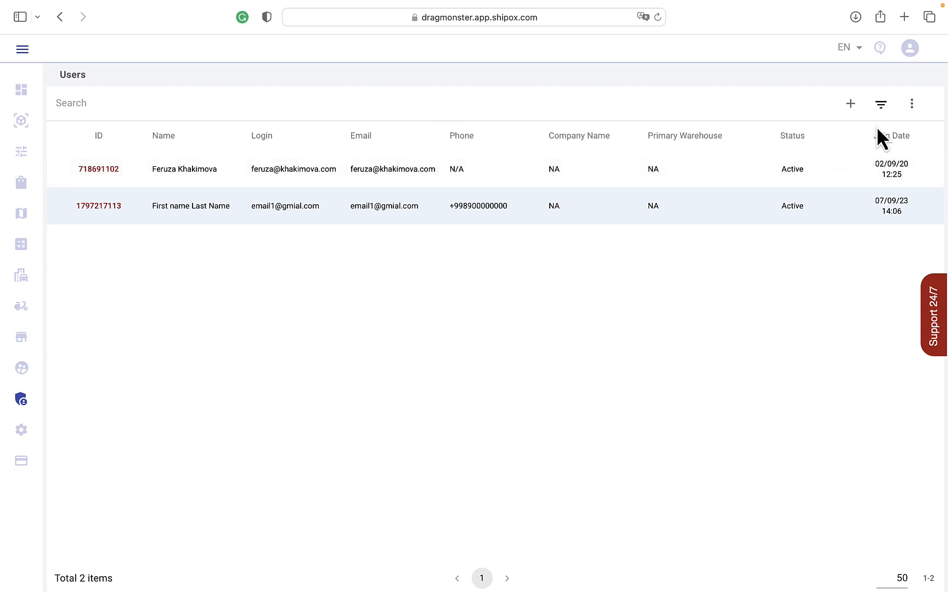
Step: Start a new user and enter "first name" as the first name and "last name" as the last name
click(850, 105)
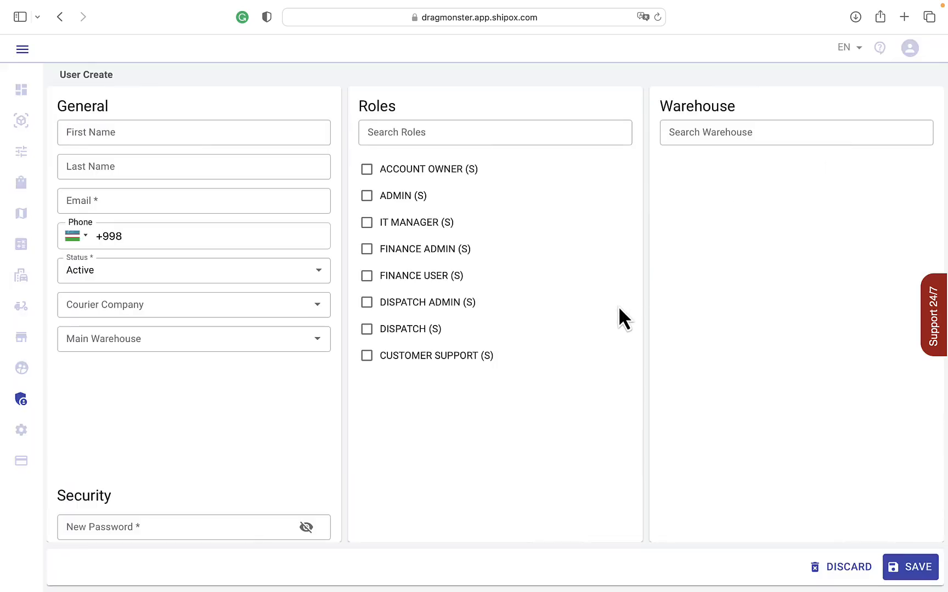
click(213, 133)
text(first name)
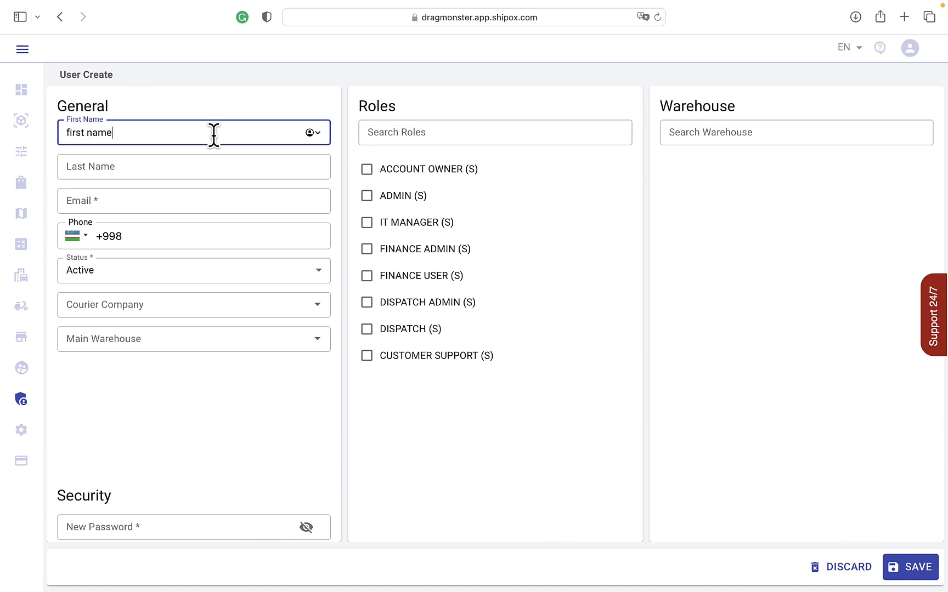
click(150, 167)
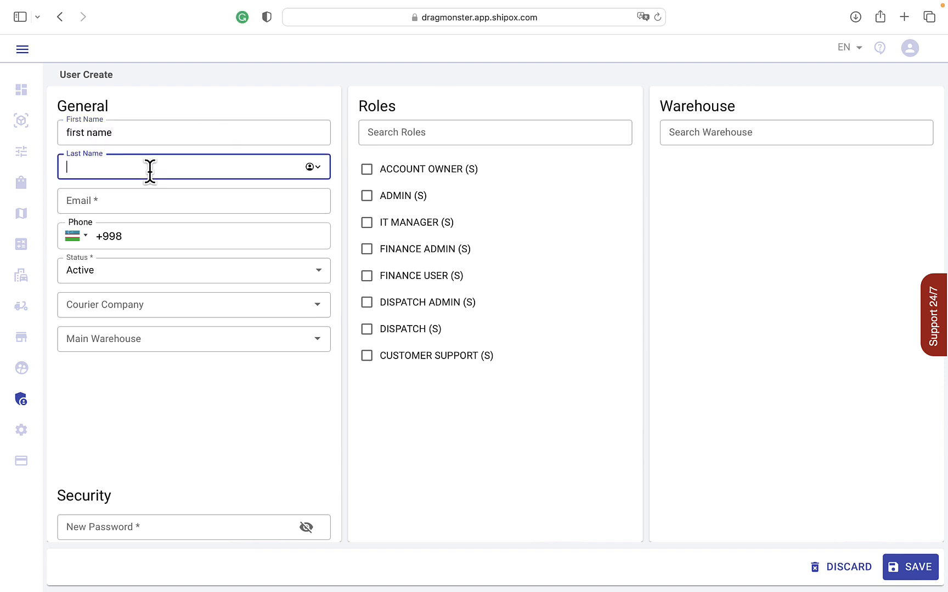
text(last name)
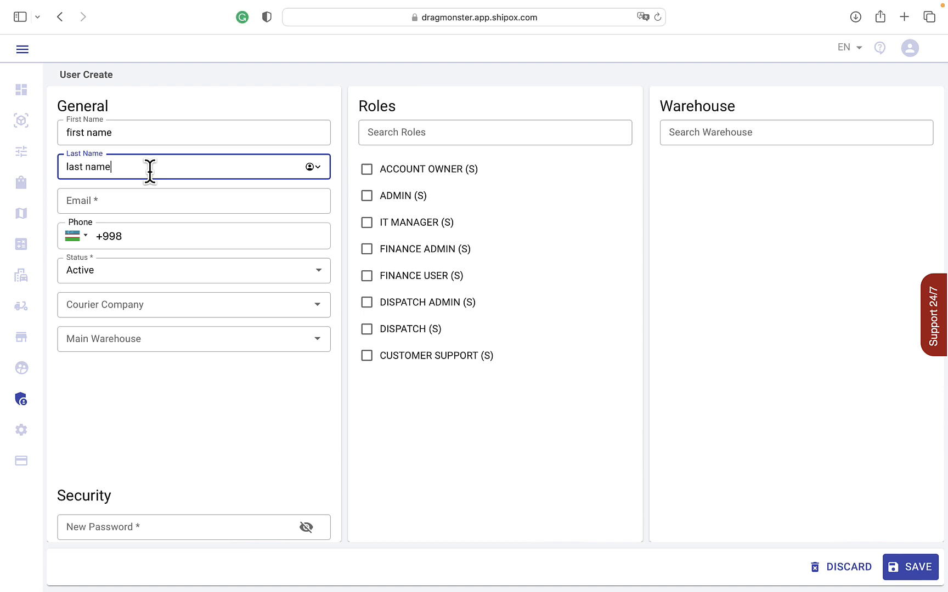
Step: Fill in the new user's email address and phone number
click(100, 204)
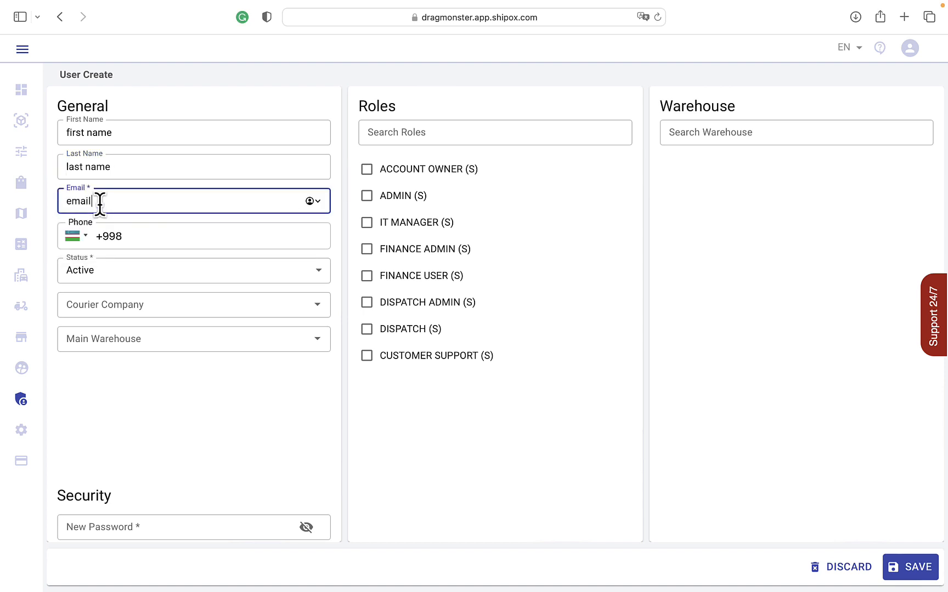
click(164, 242)
text(910000000)
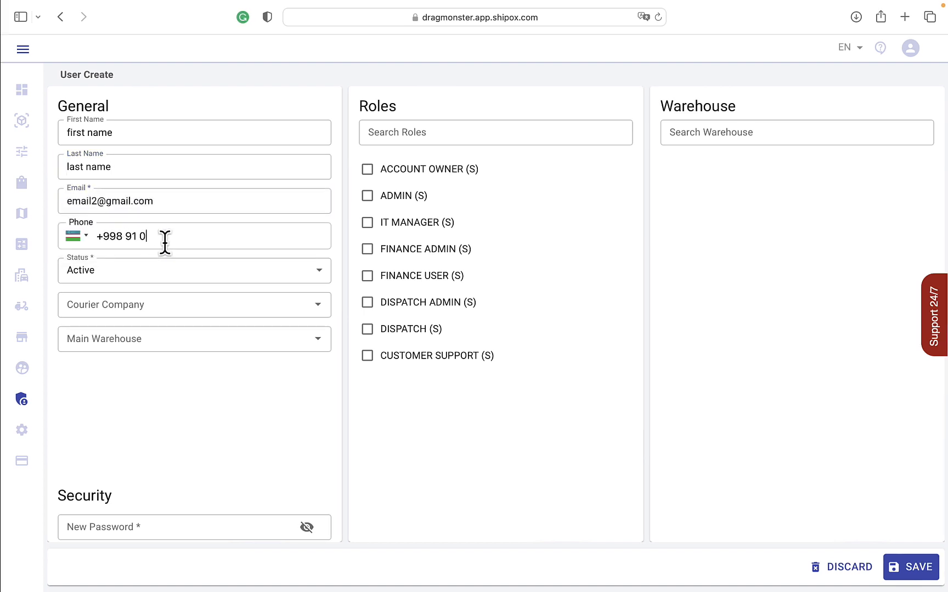
key(Tab)
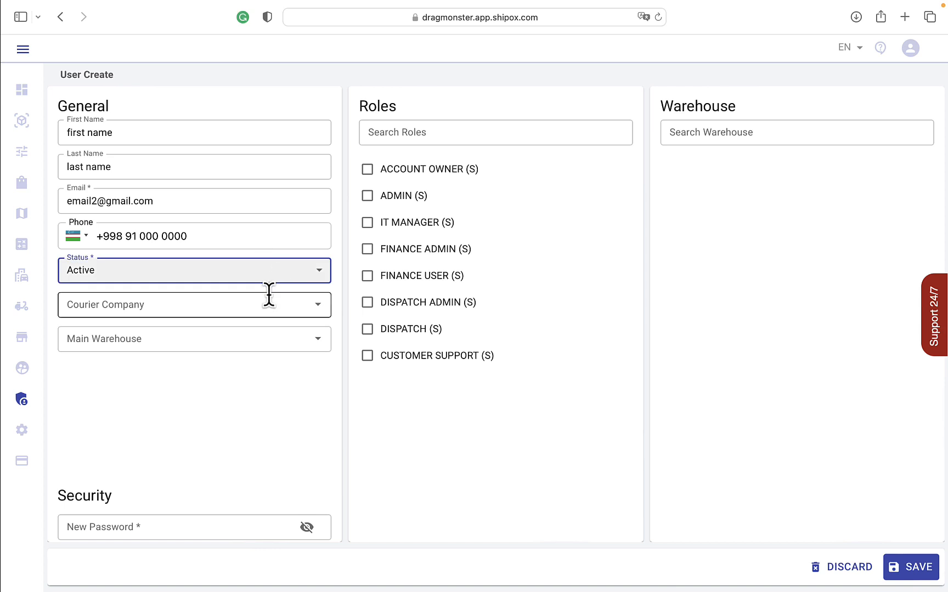
Step: Enter the account password for the new user in the Security section
key(Tab)
click(246, 422)
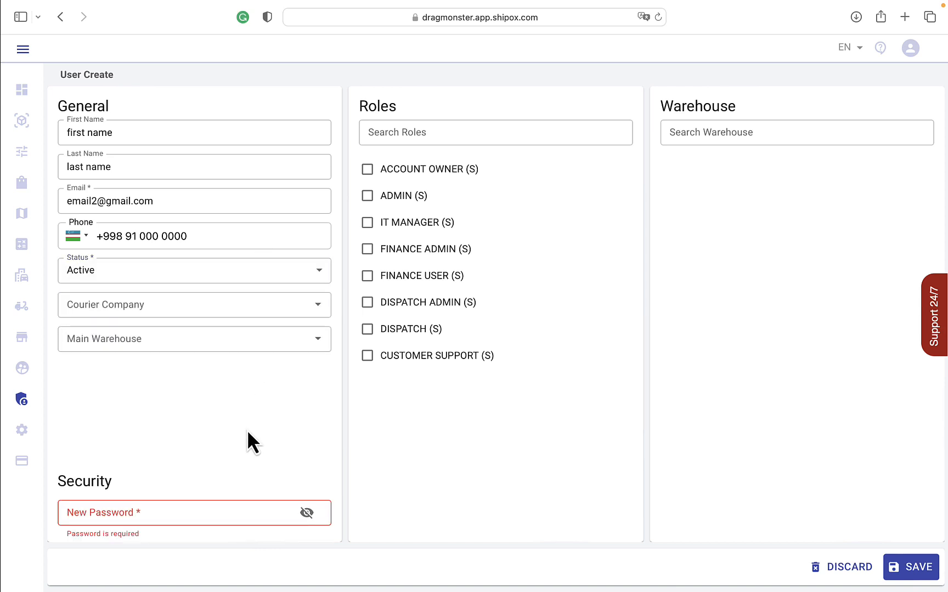
click(161, 505)
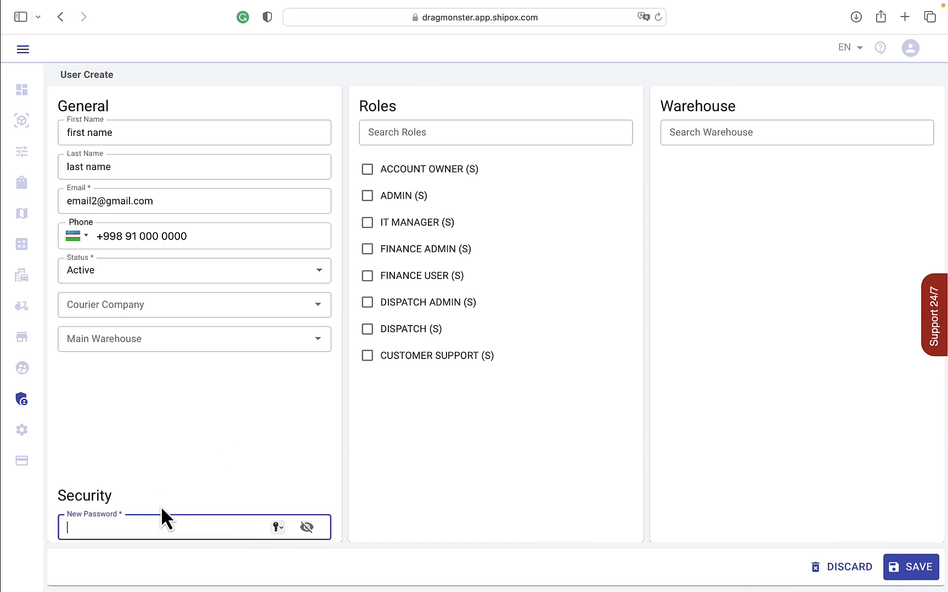
text(123456789012)
Step: Assign the ADMIN (S) role to the new user and save the user after checking the available courier companies
click(375, 201)
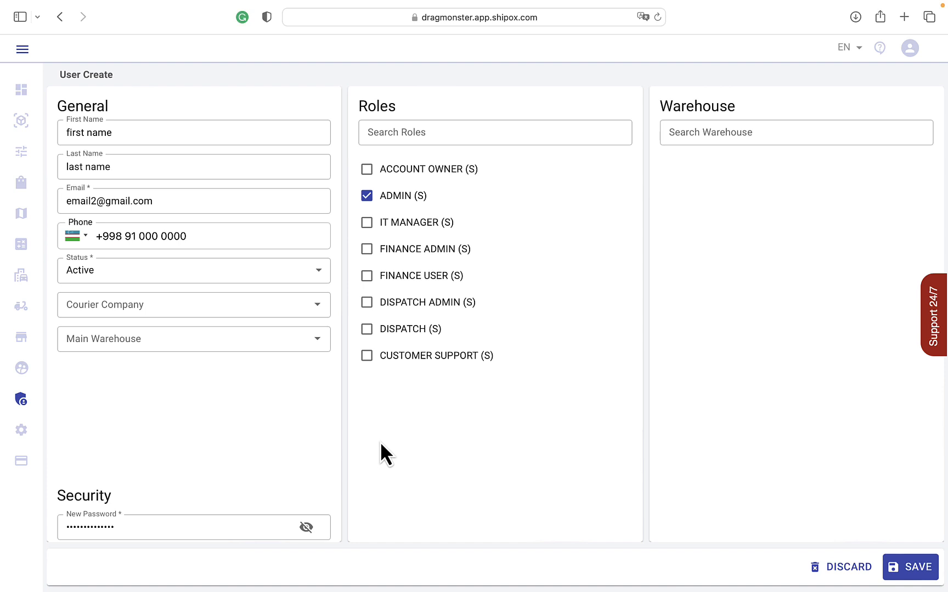
click(318, 305)
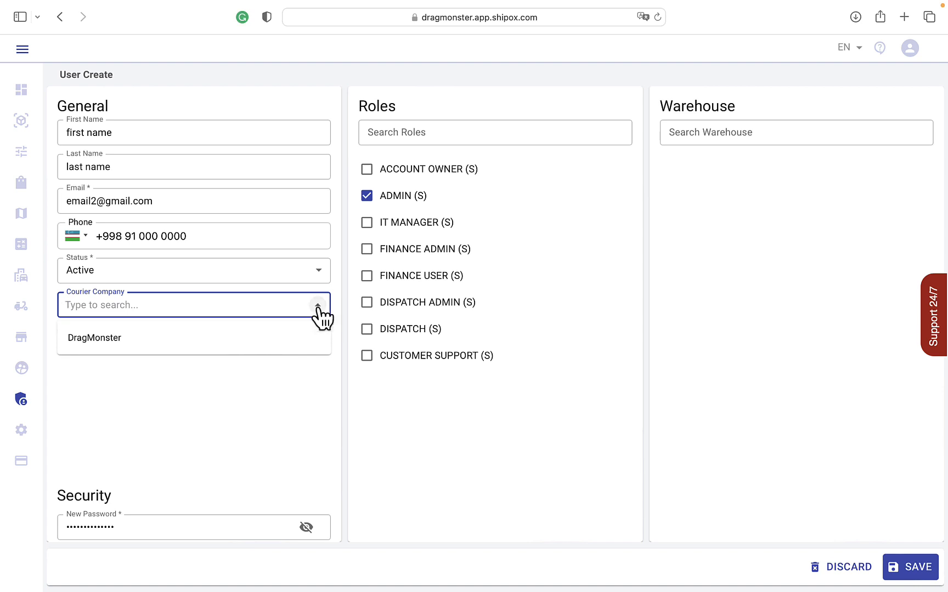
click(318, 307)
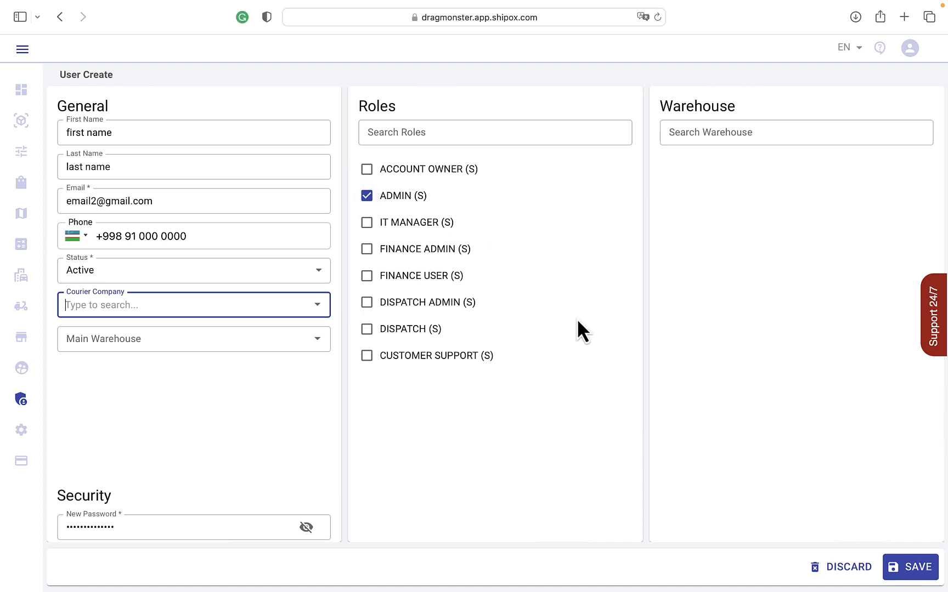
click(901, 570)
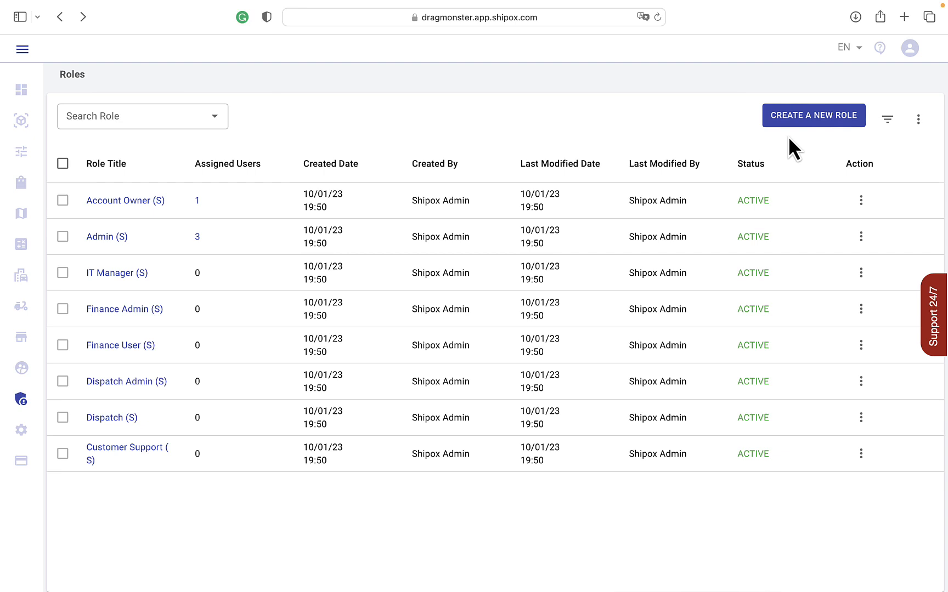
Step: Start a new role and look through its permission groups from Dashboard down to Settings
click(798, 123)
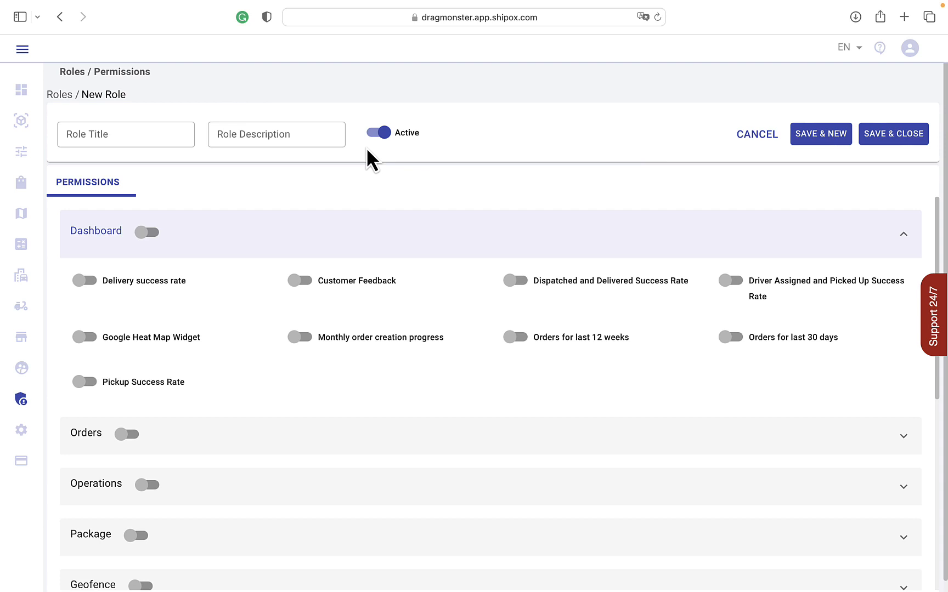
scroll(254, 240, down, 1)
scroll(253, 240, up, 1)
scroll(255, 250, down, 2)
scroll(206, 425, down, 2)
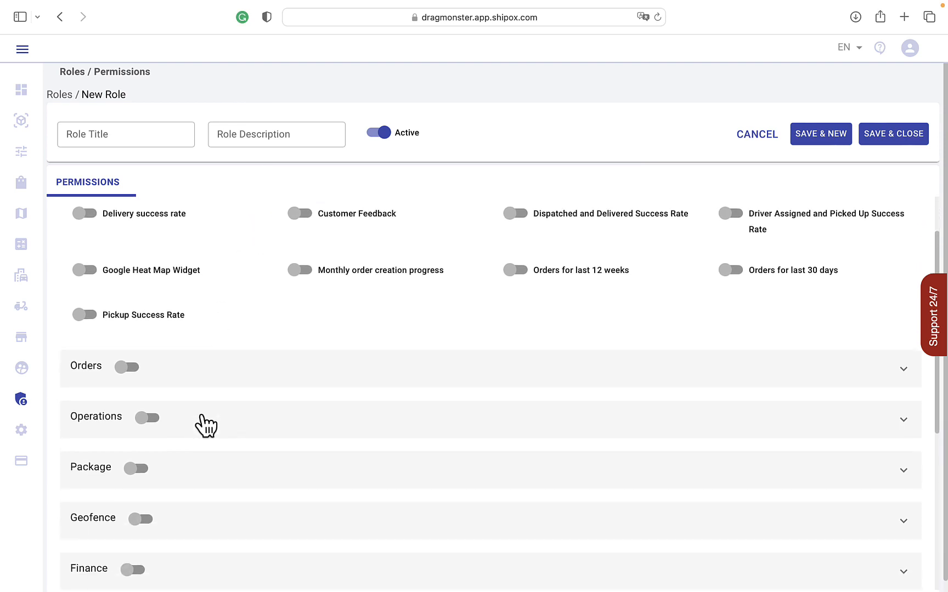
scroll(204, 427, down, 2)
scroll(178, 479, down, 2)
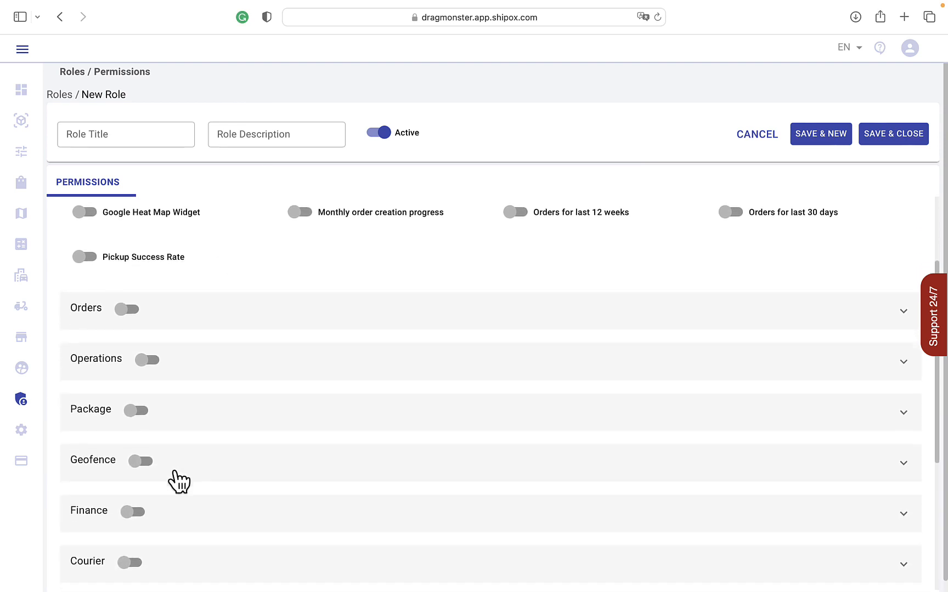
scroll(165, 535, down, 2)
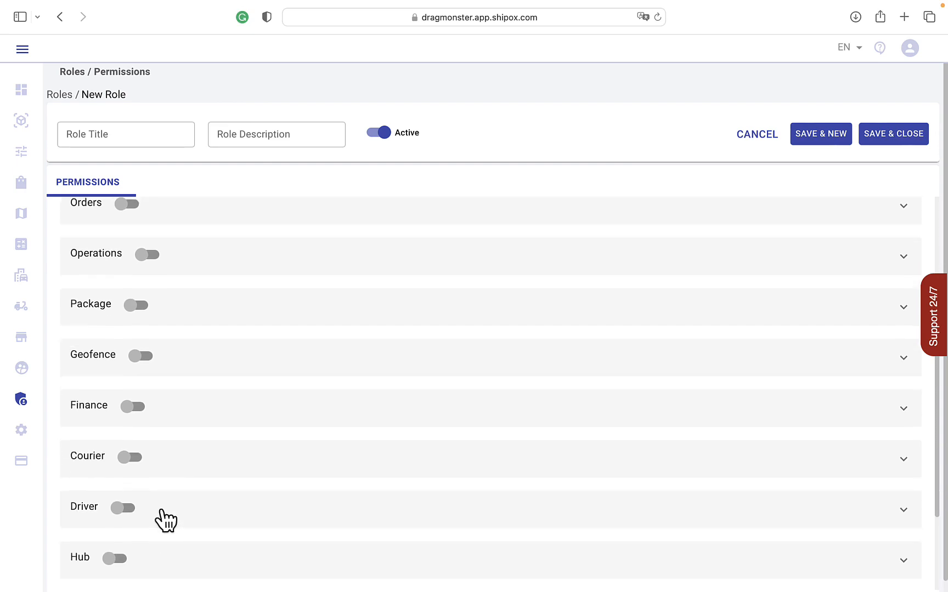
scroll(163, 514, down, 2)
scroll(150, 544, down, 3)
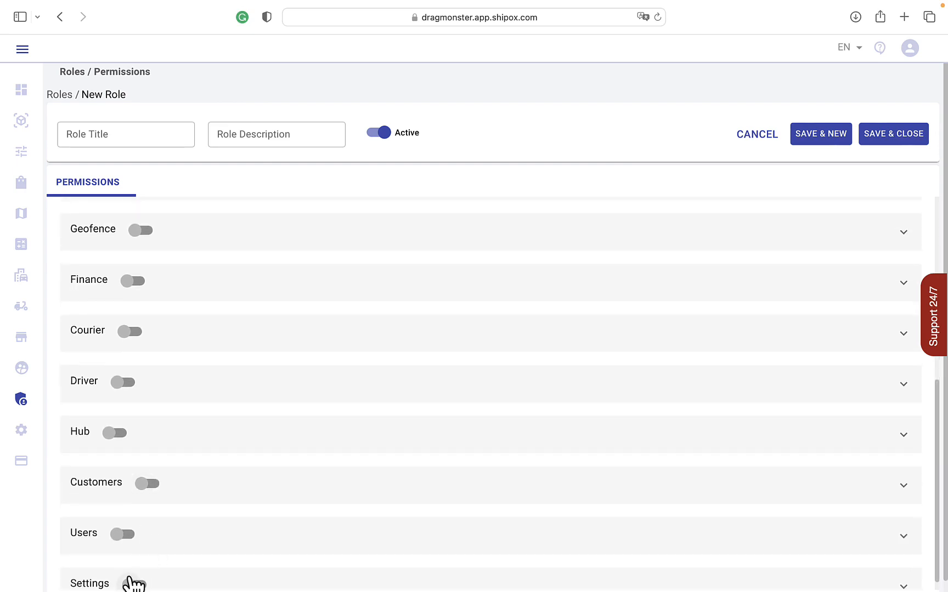
scroll(130, 580, down, 1)
scroll(131, 582, up, 12)
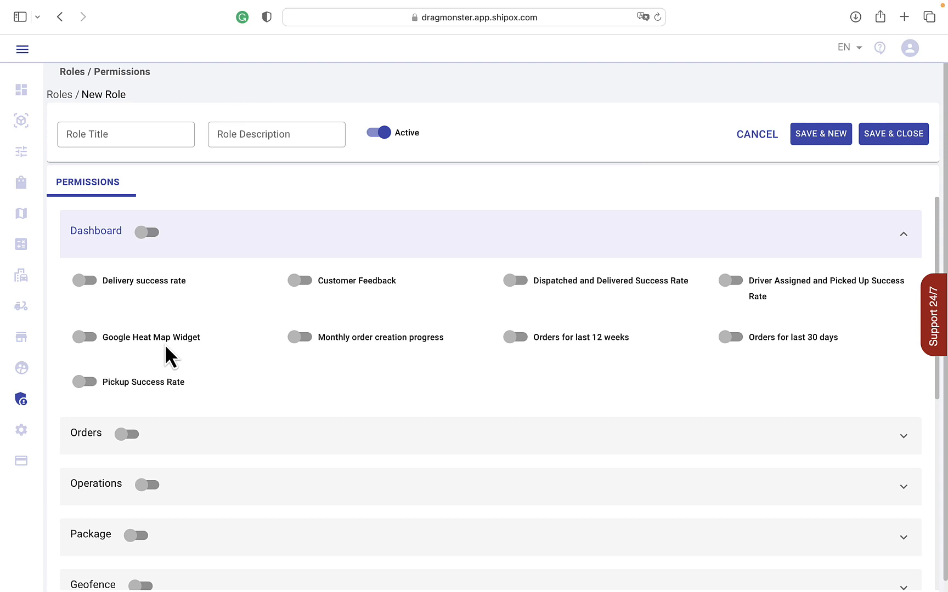
Step: Enable every Dashboard permission except Dispatched and Delivered Success Rate and Monthly order creation progress
click(86, 281)
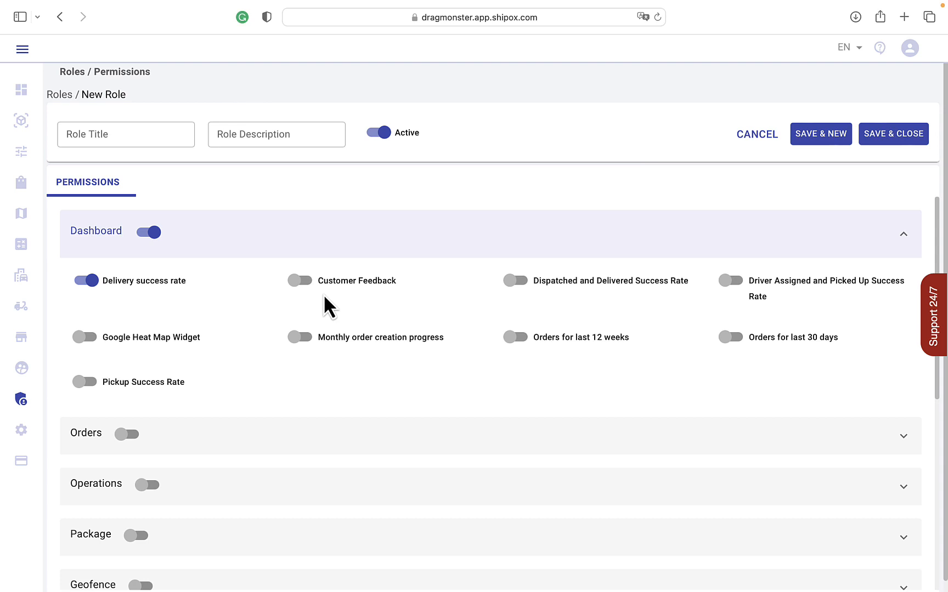
click(301, 281)
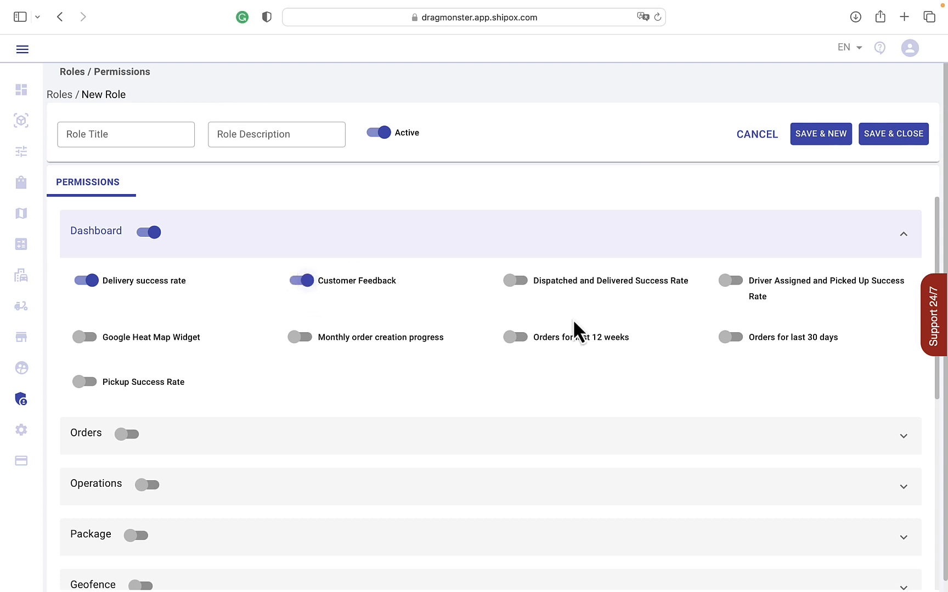
click(511, 336)
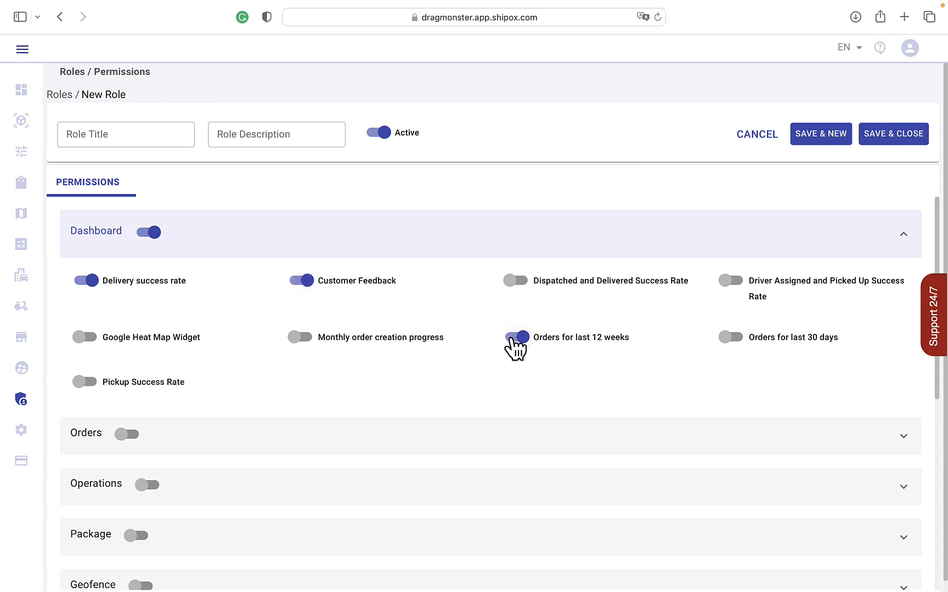
click(735, 337)
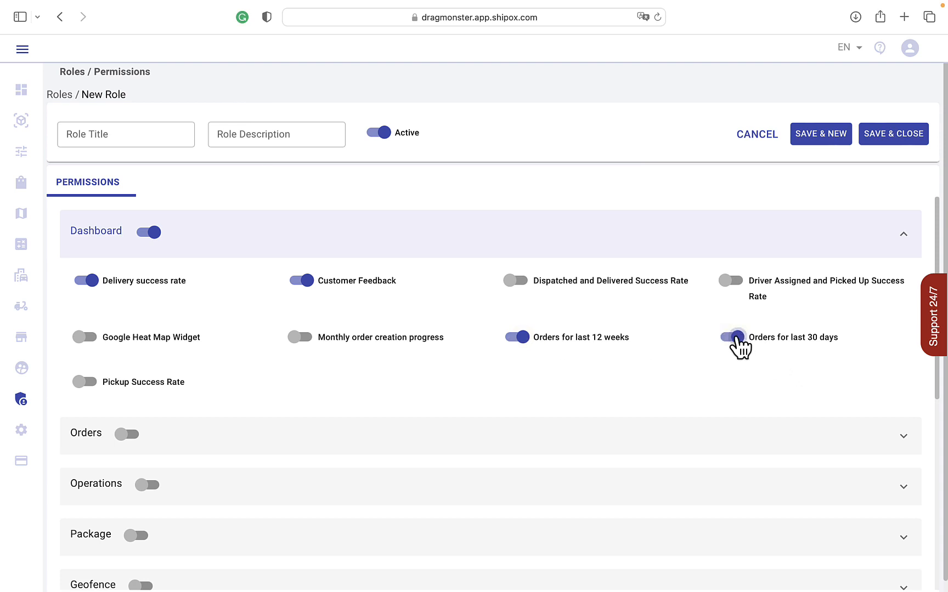
click(735, 280)
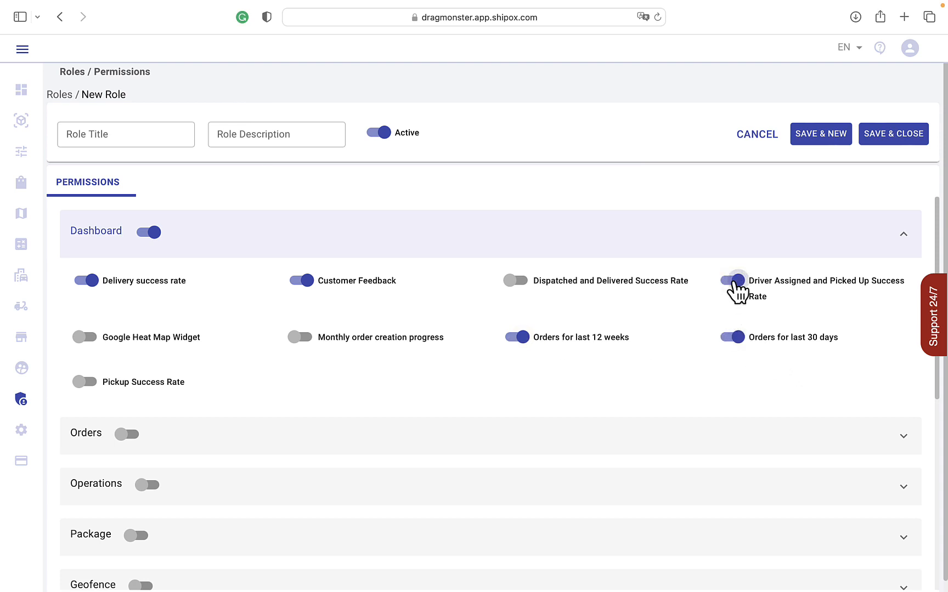
click(86, 383)
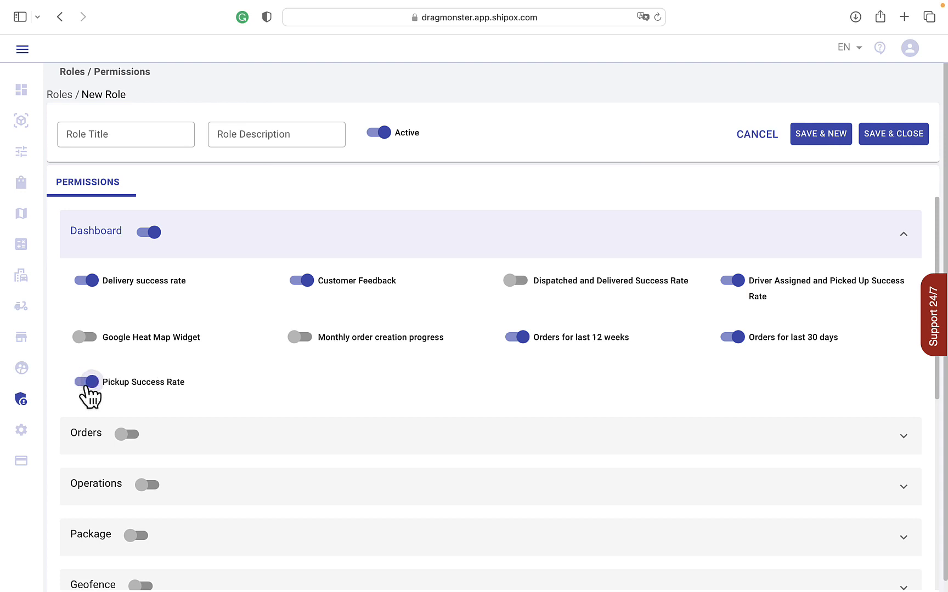
click(97, 347)
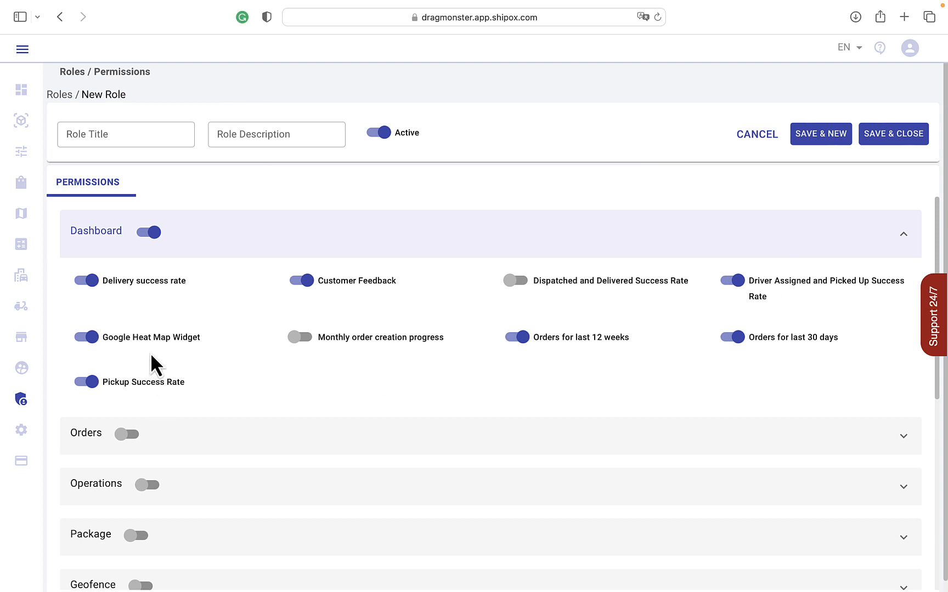
Step: Turn on the Orders permission group and look through its individual permissions
click(126, 434)
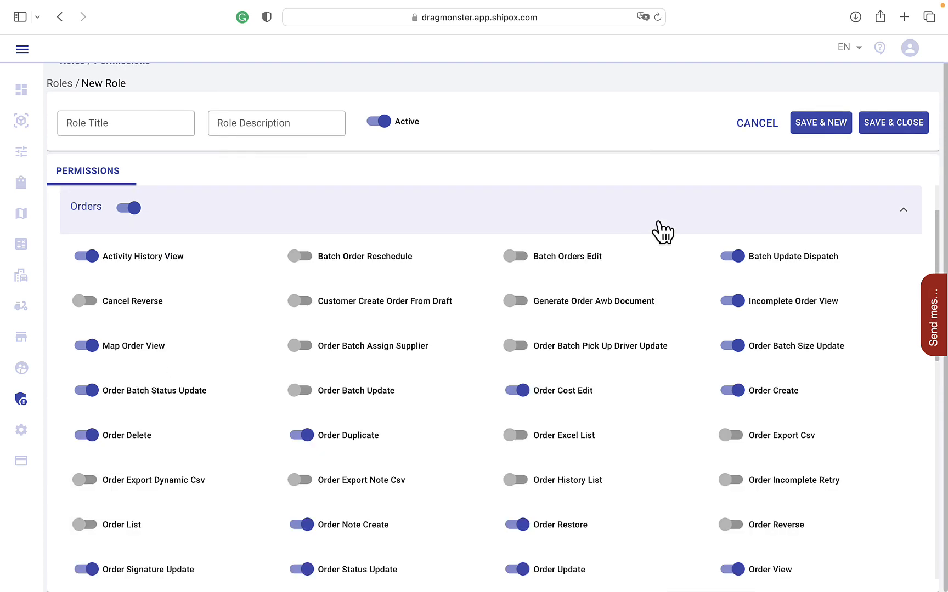
scroll(662, 233, down, 1)
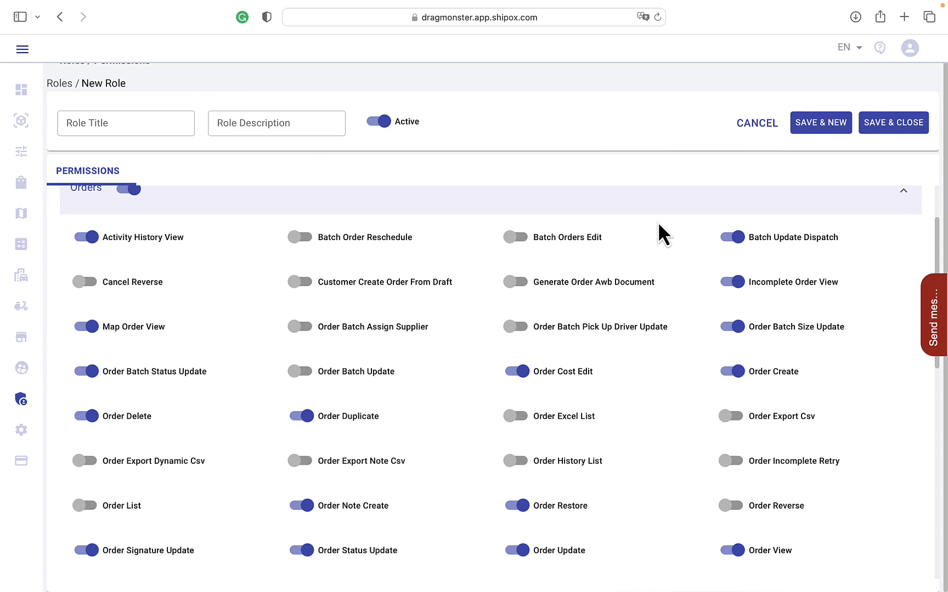
scroll(658, 225, down, 1)
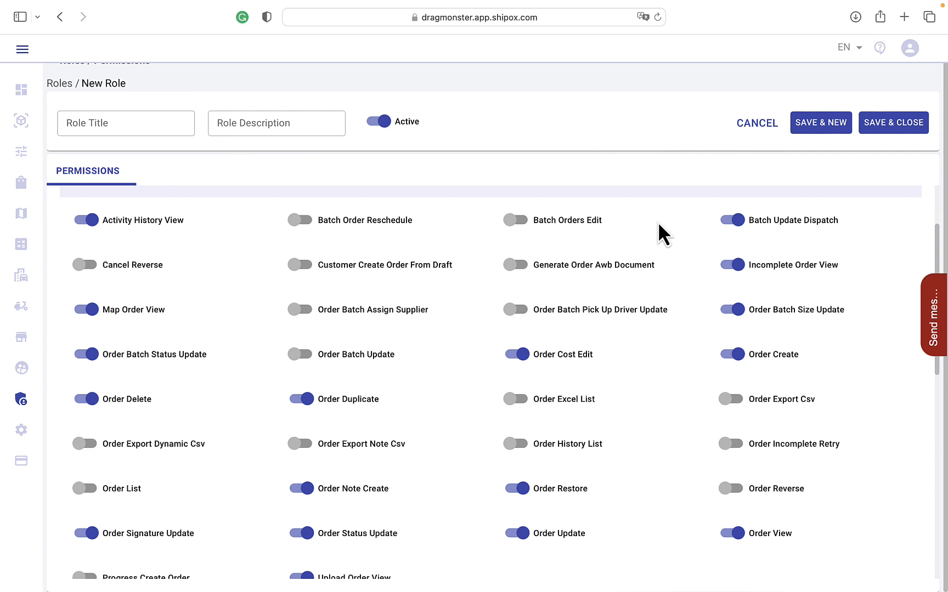
scroll(658, 225, up, 1)
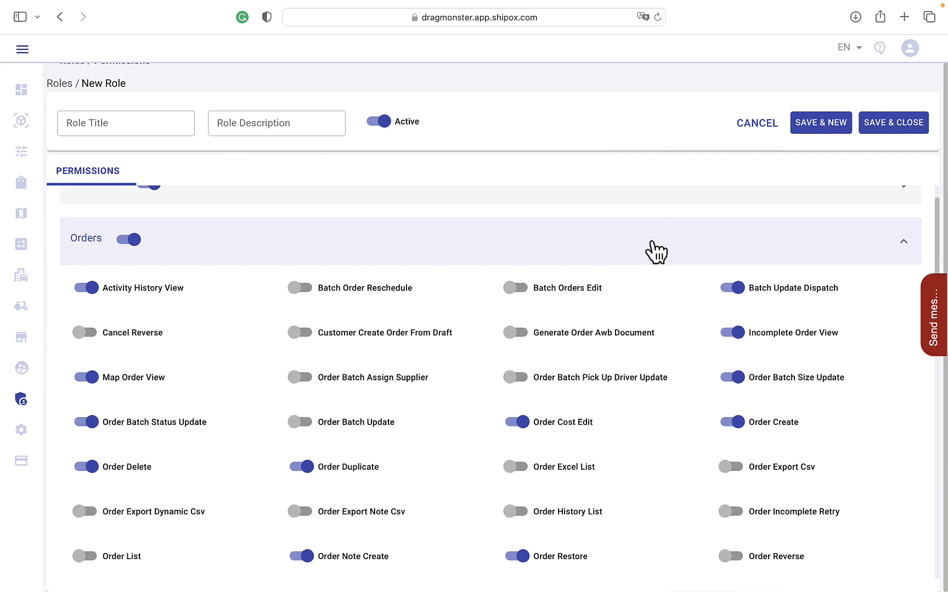
click(654, 244)
Step: Examine the individual permissions in the Operations, Package and Geofence groups of the new role
click(630, 273)
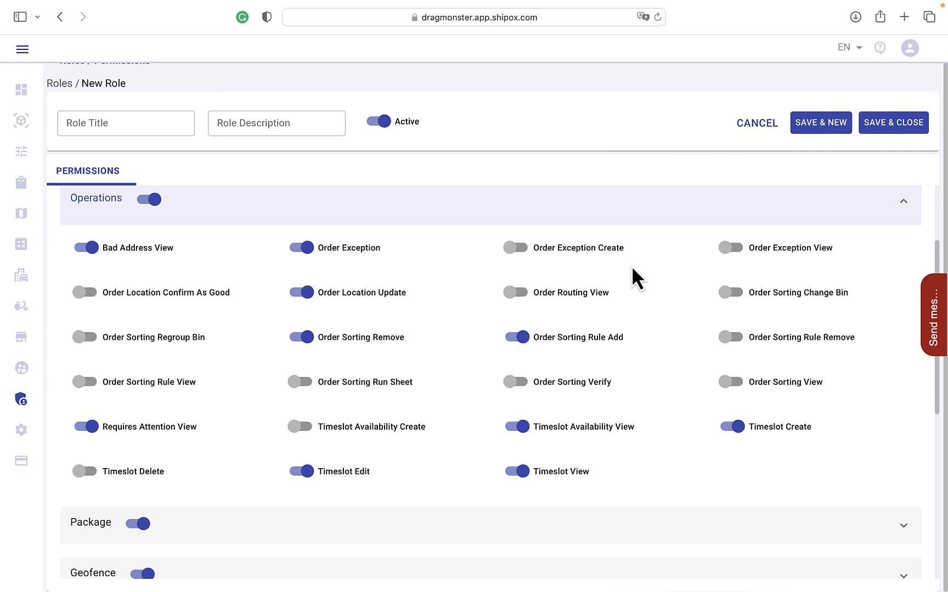
scroll(632, 266, up, 1)
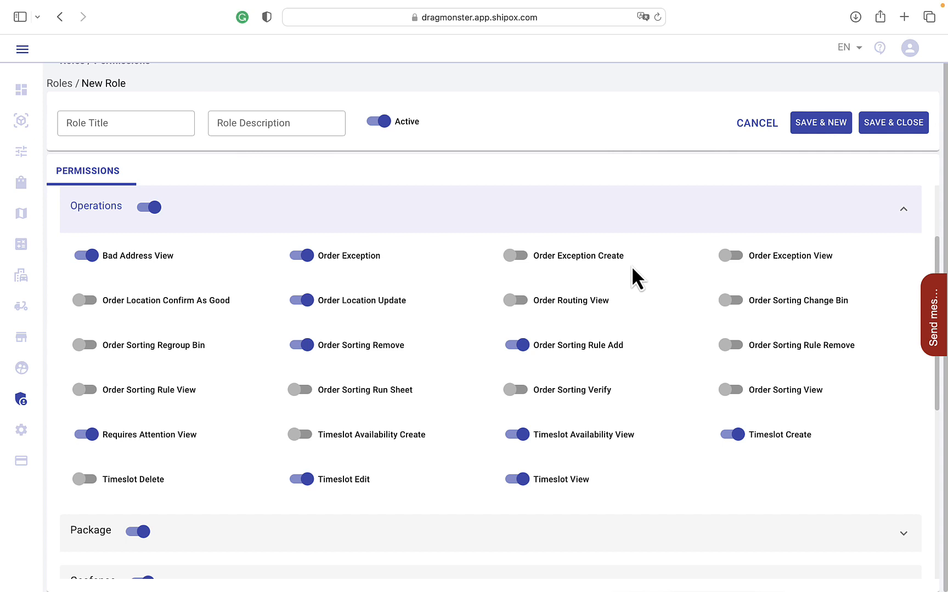
click(611, 214)
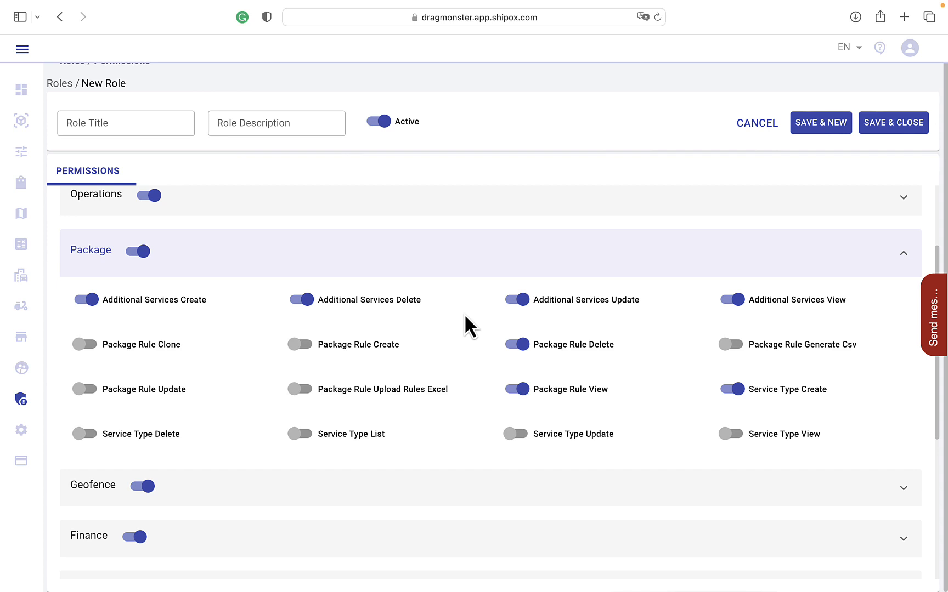
click(456, 263)
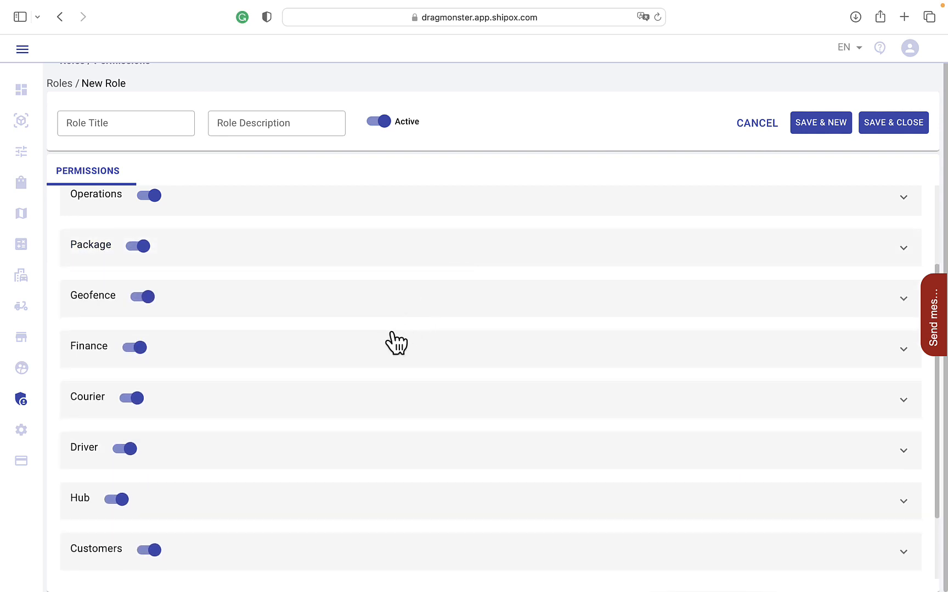
click(391, 308)
scroll(394, 317, down, 1)
scroll(395, 317, up, 1)
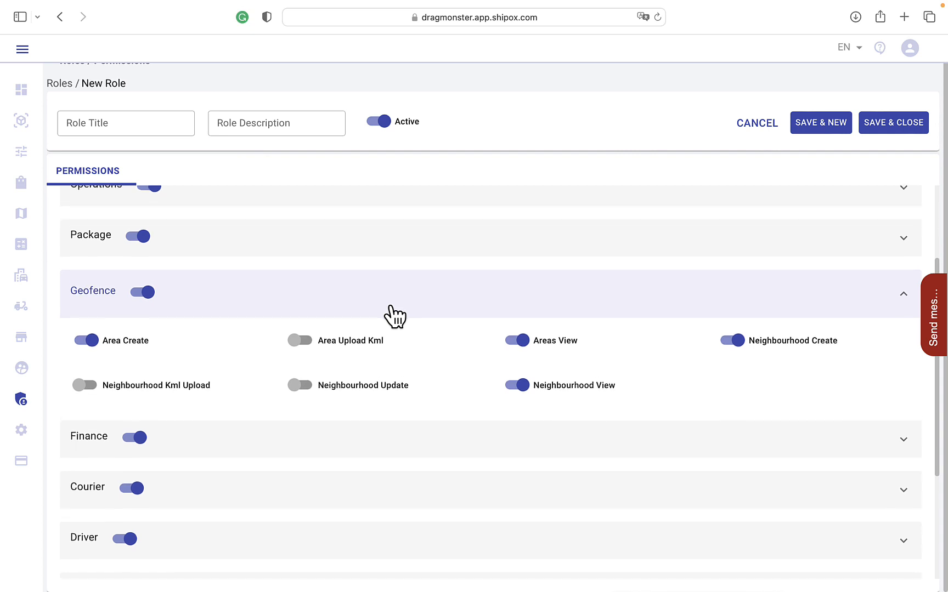
Step: Review the individual Geofence permissions of the new role and collapse that group
scroll(395, 317, down, 1)
scroll(395, 317, up, 1)
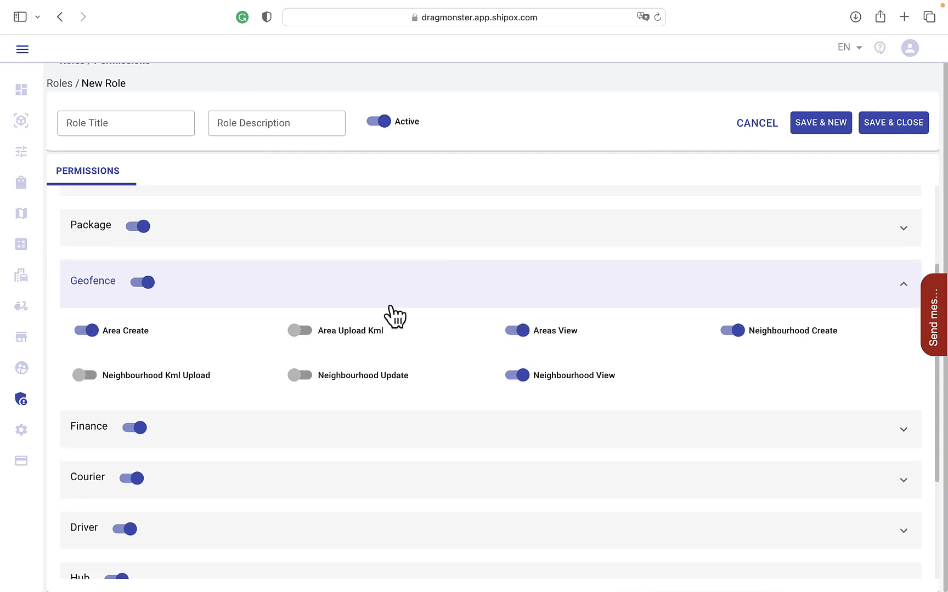
scroll(394, 317, up, 1)
scroll(394, 317, down, 2)
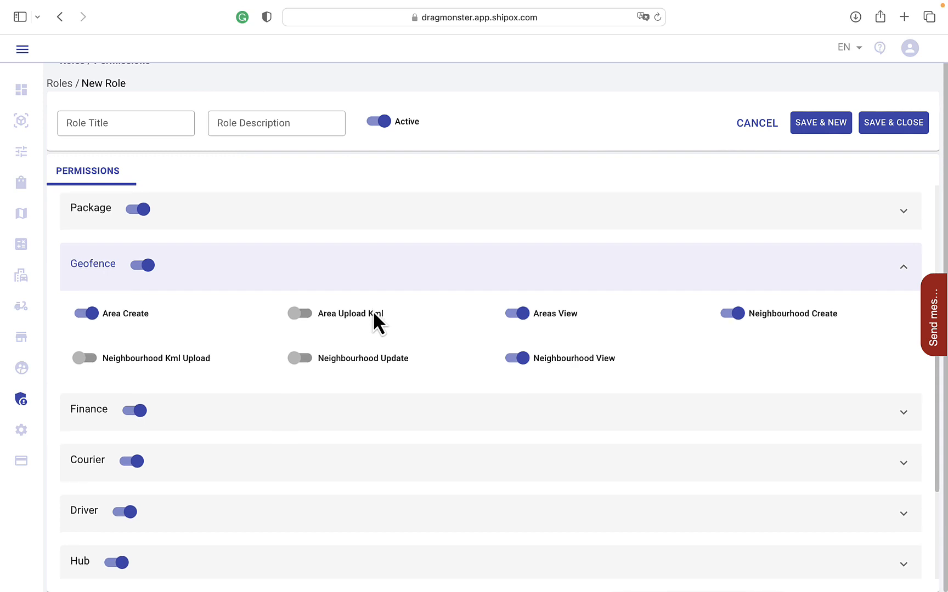
click(363, 270)
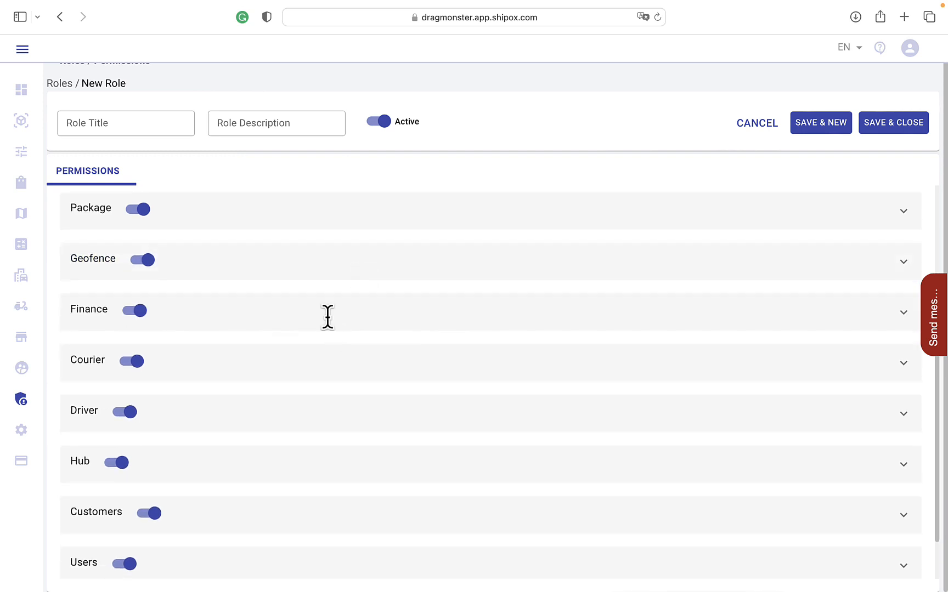
Step: Examine the individual permissions in the Finance group, from COD Transfer Delete to Supplier COD Aging Receivable Csv Generate, and collapse the group
click(329, 320)
scroll(333, 329, down, 5)
scroll(329, 328, up, 4)
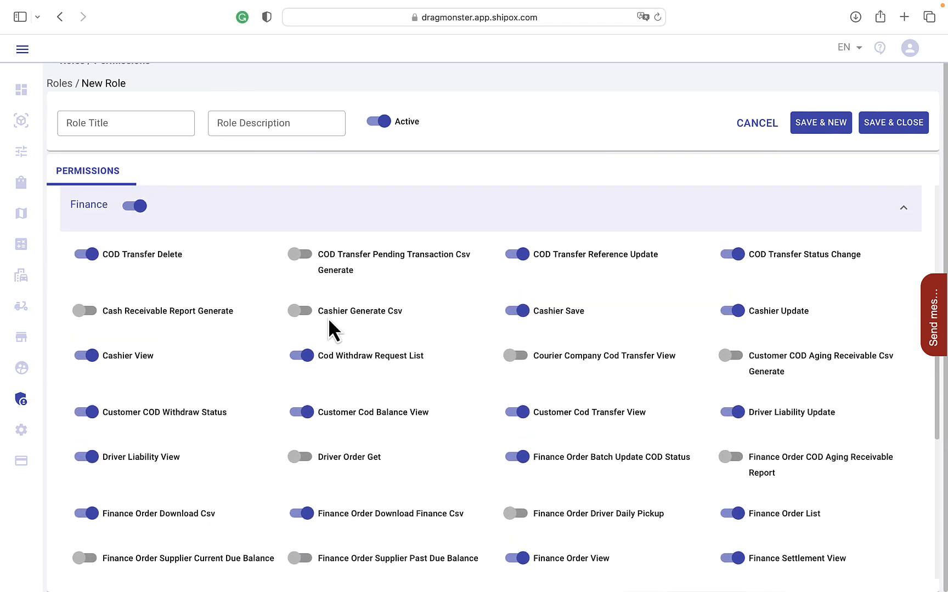
scroll(329, 328, down, 3)
scroll(328, 323, down, 1)
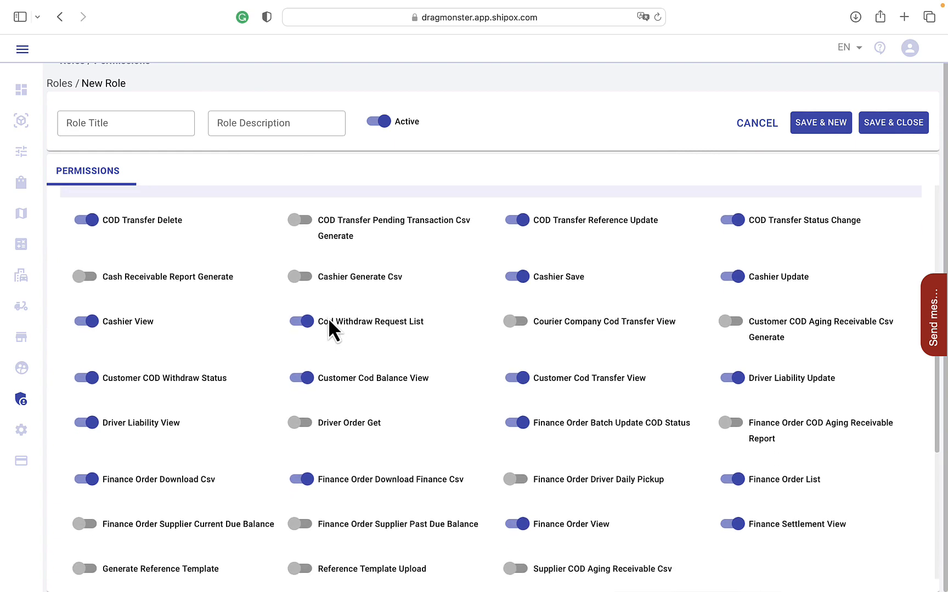
scroll(327, 316, down, 1)
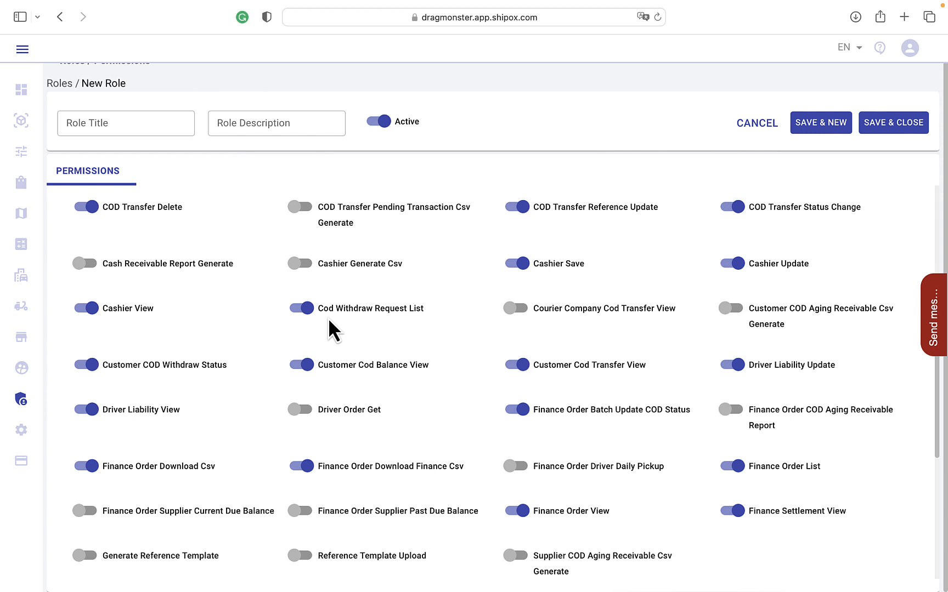
scroll(328, 318, down, 1)
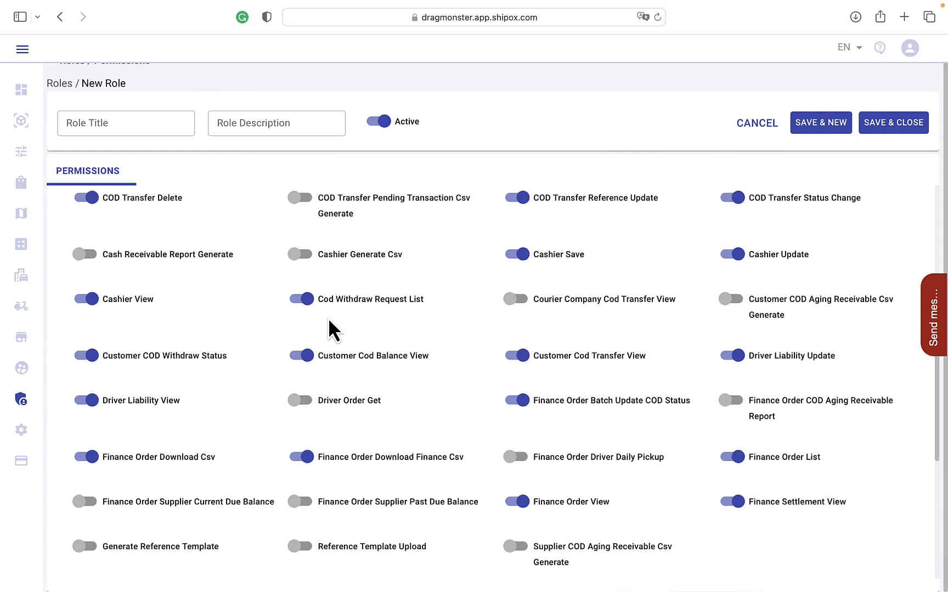
scroll(329, 321, down, 1)
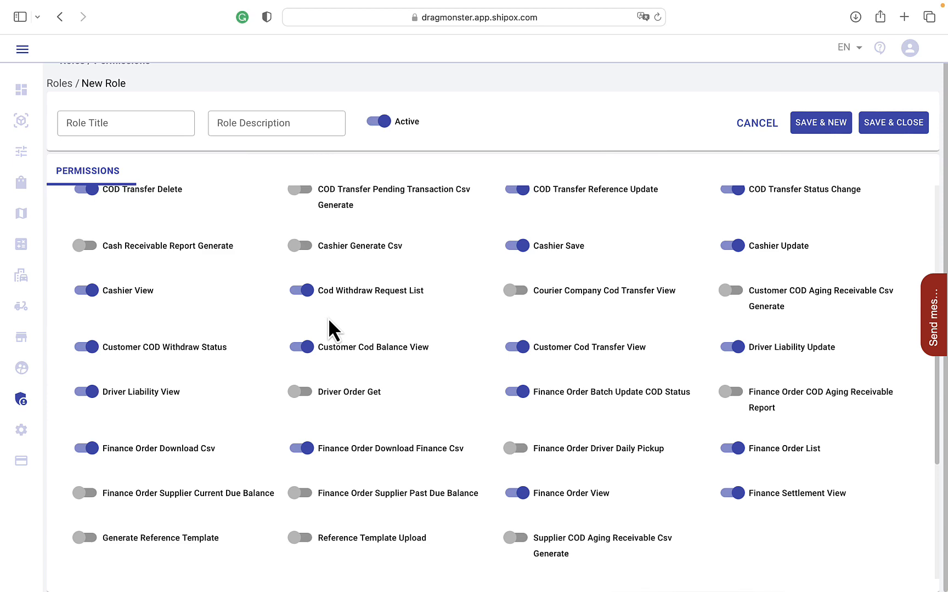
scroll(328, 320, down, 1)
scroll(328, 320, up, 2)
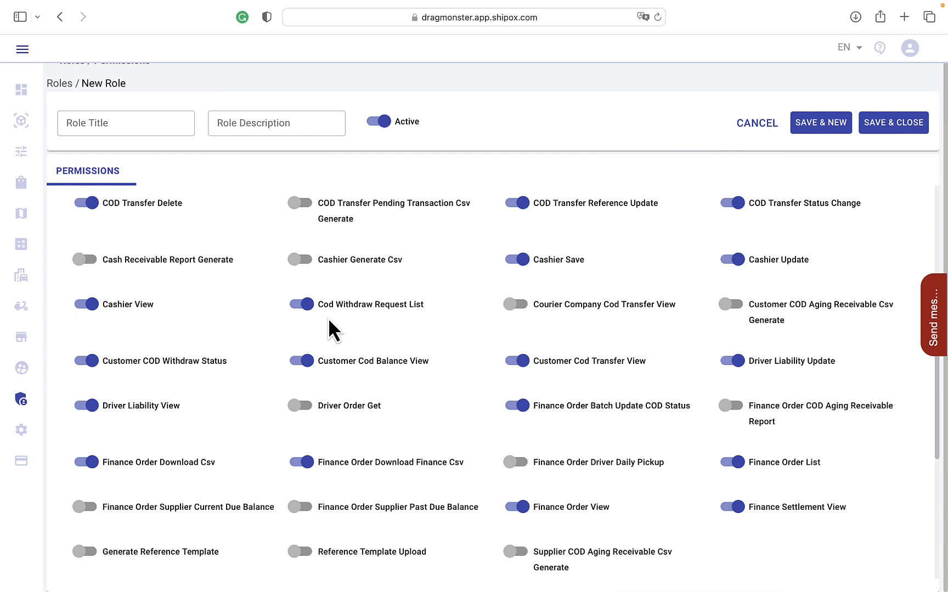
scroll(328, 318, up, 2)
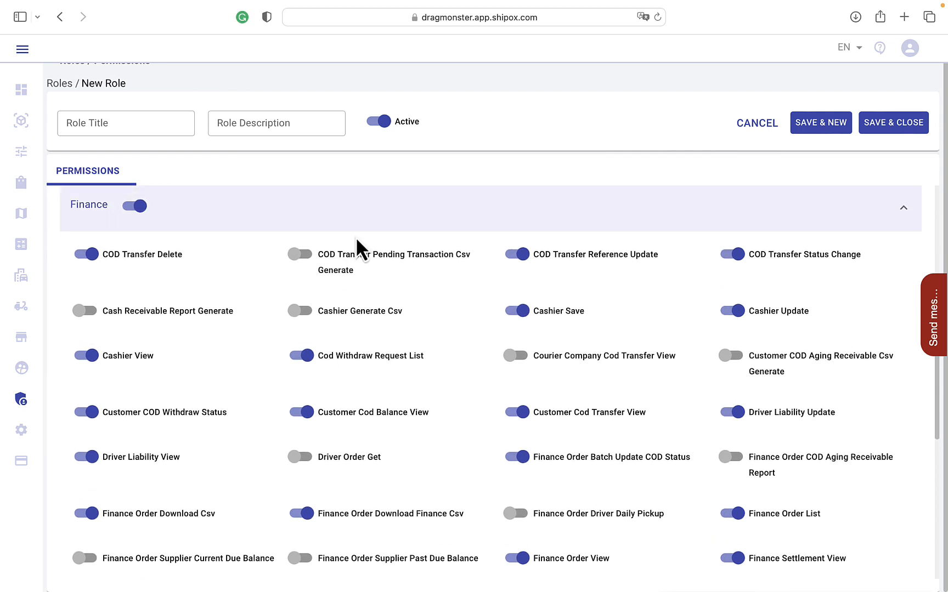
click(360, 225)
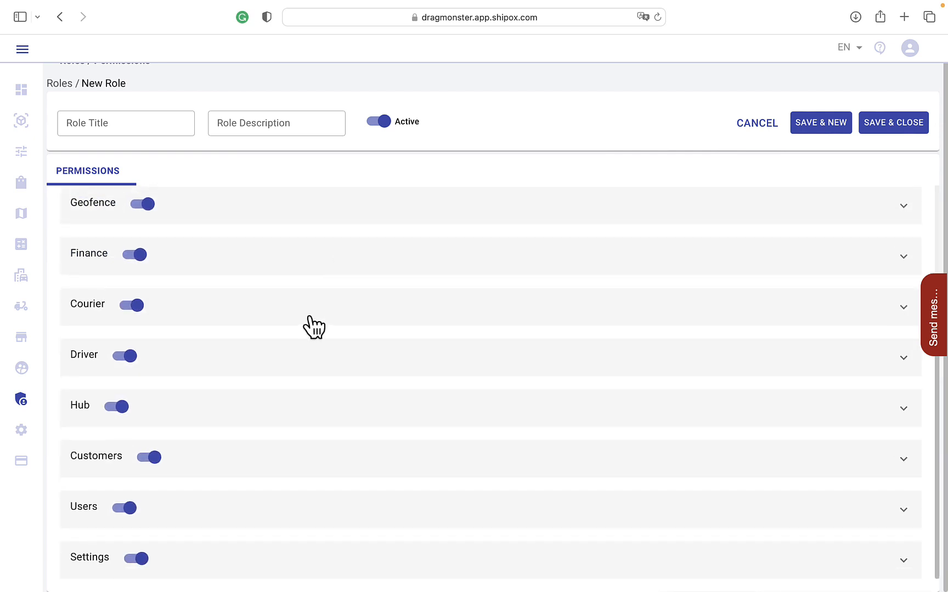
Step: Examine the individual permissions in the Courier and Driver groups, collapsing each group after reviewing it
click(313, 307)
scroll(314, 327, down, 1)
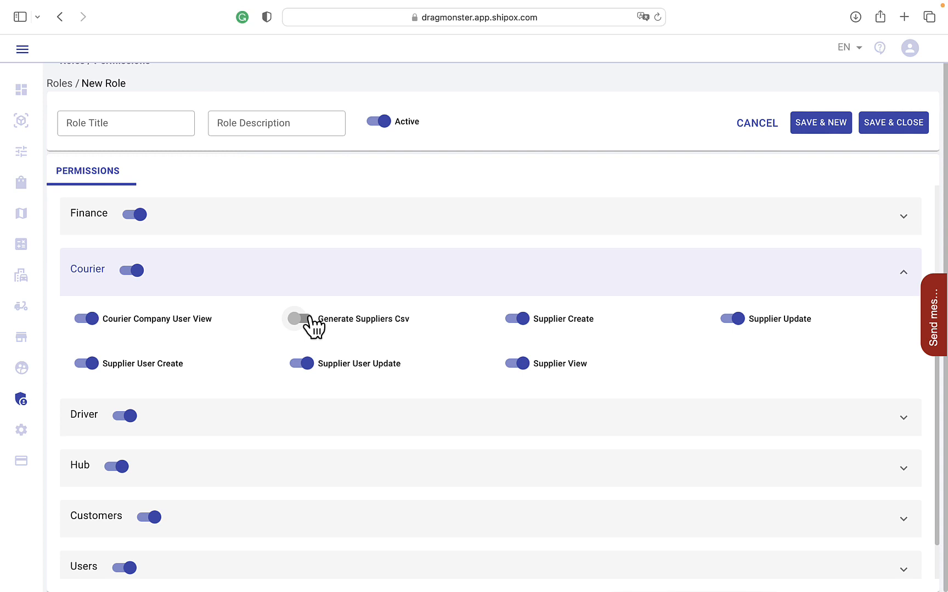
scroll(309, 282, down, 1)
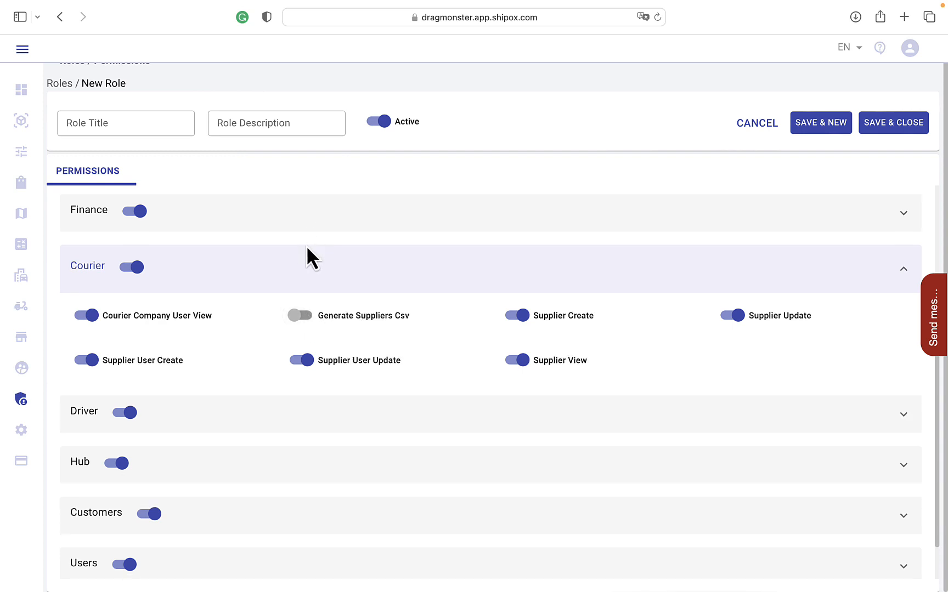
click(294, 268)
click(238, 362)
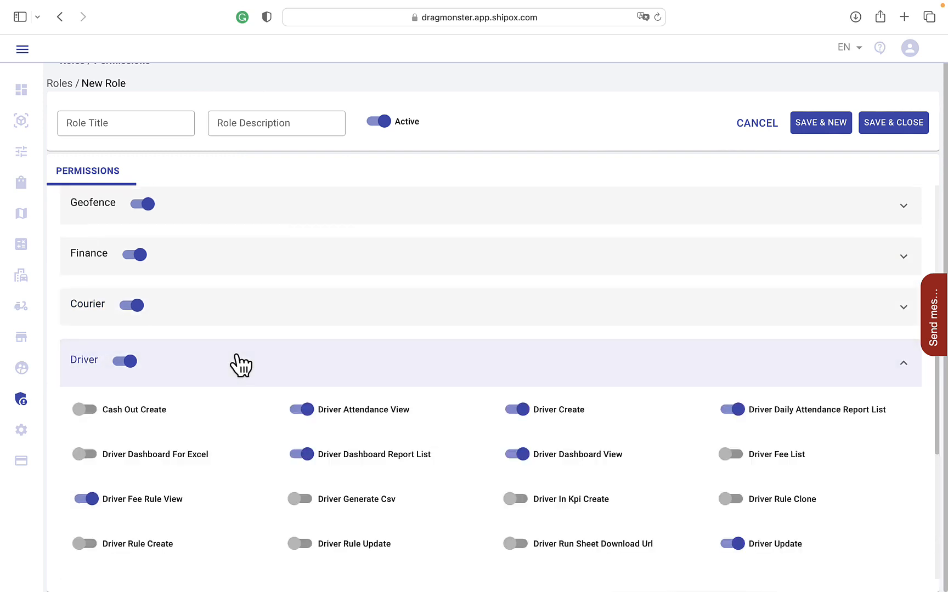
scroll(241, 364, down, 2)
scroll(236, 356, down, 2)
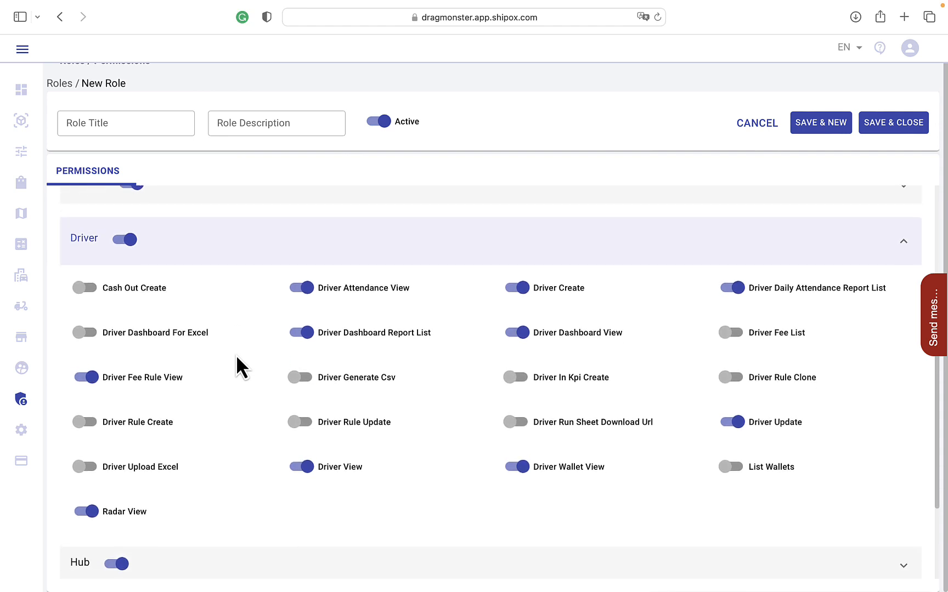
scroll(237, 355, down, 1)
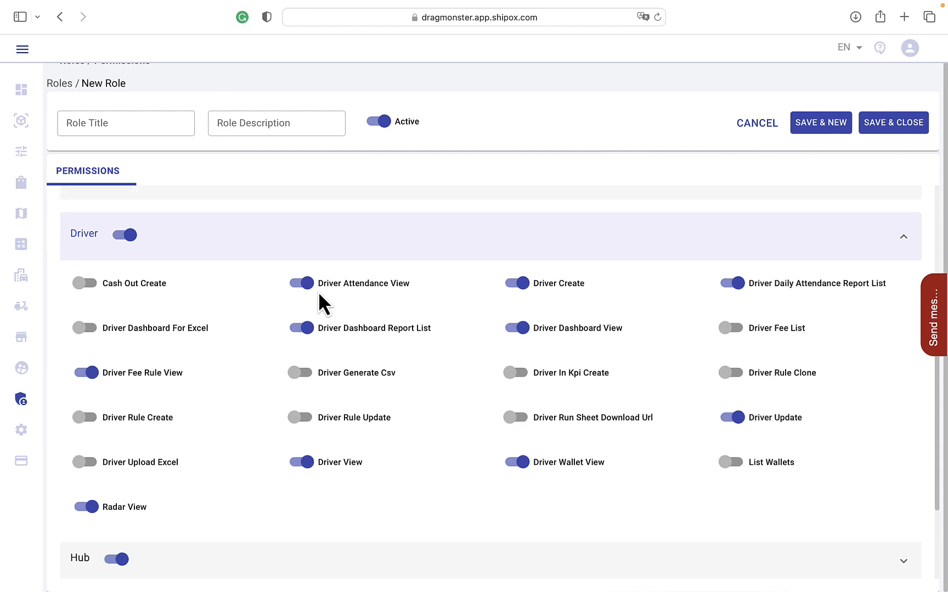
click(328, 235)
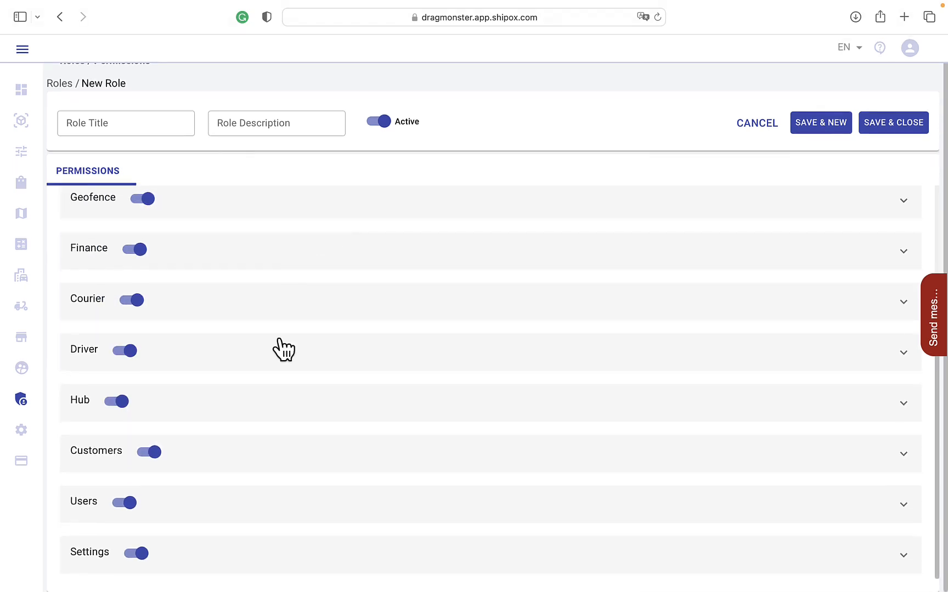
Step: Examine the individual permissions in the Hub and Customers groups, collapsing each group after reviewing it
click(239, 397)
scroll(239, 397, down, 2)
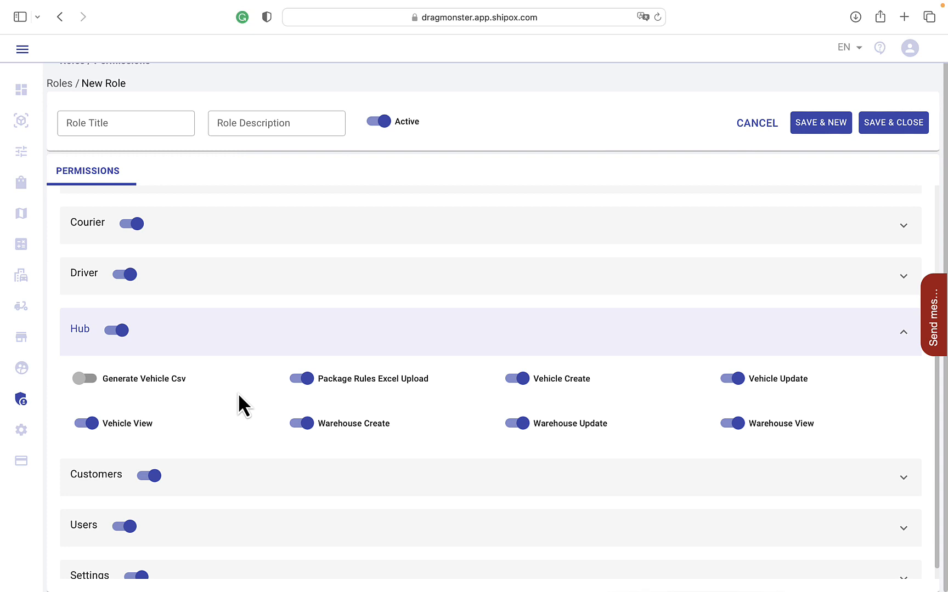
scroll(239, 396, down, 1)
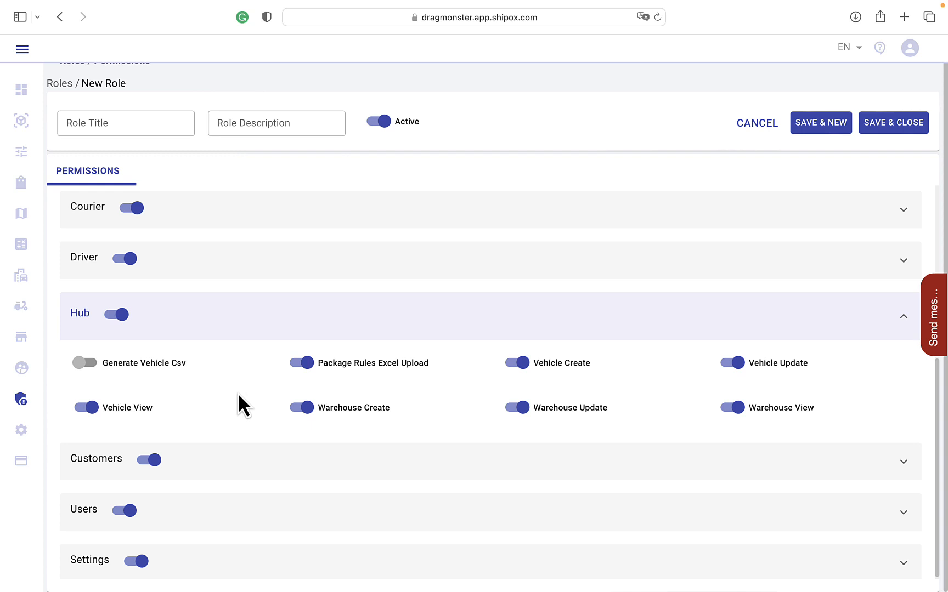
click(257, 333)
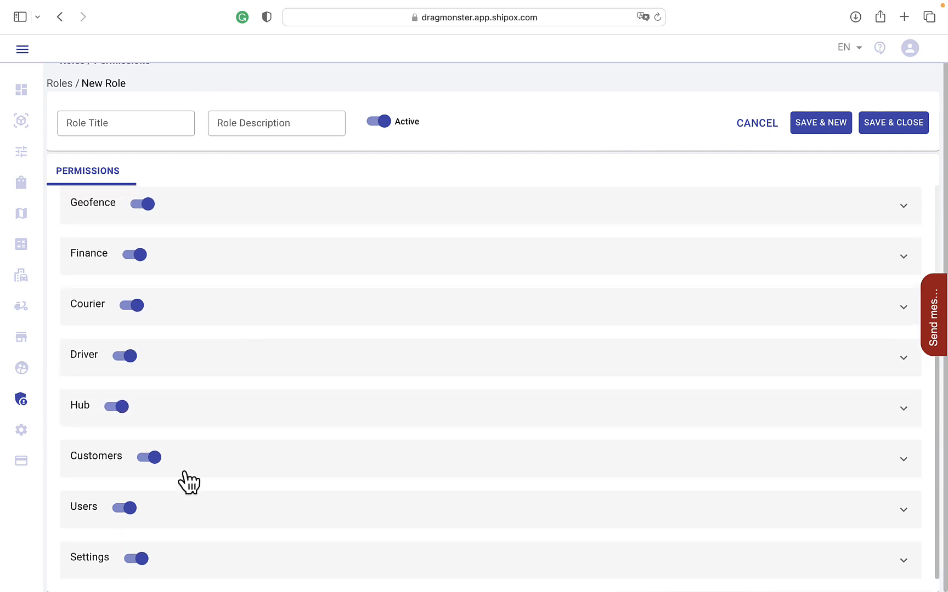
click(224, 474)
scroll(222, 469, down, 4)
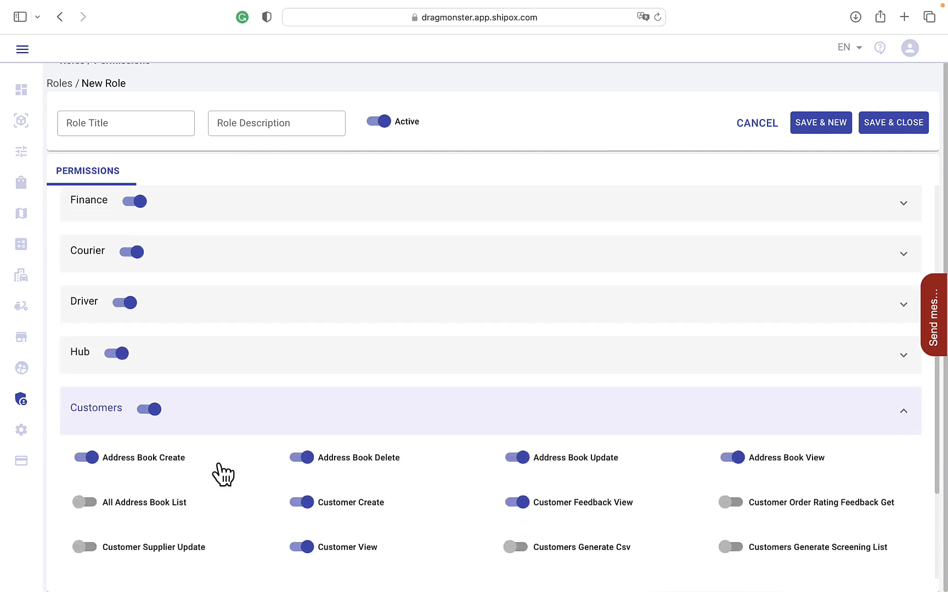
scroll(223, 474, down, 2)
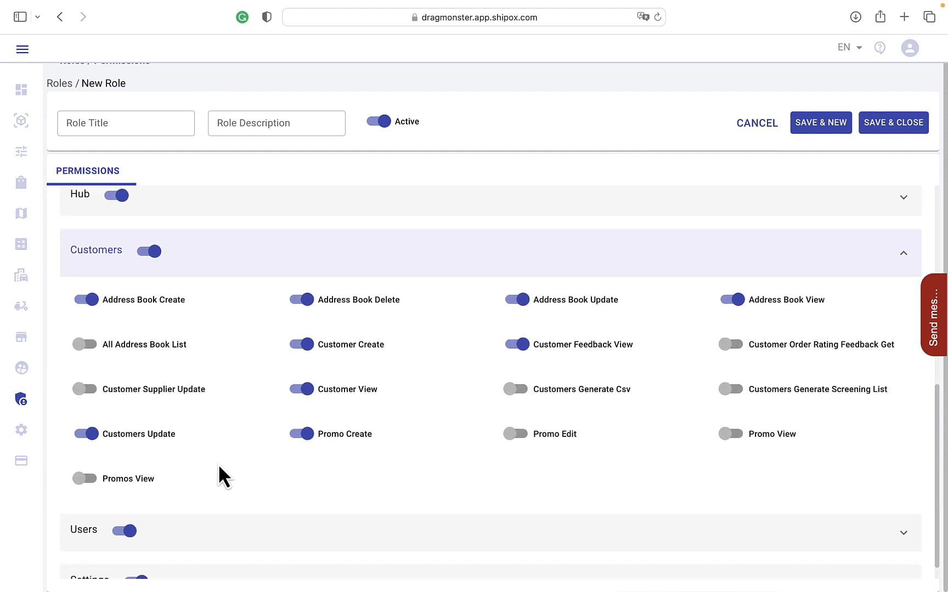
scroll(220, 467, down, 1)
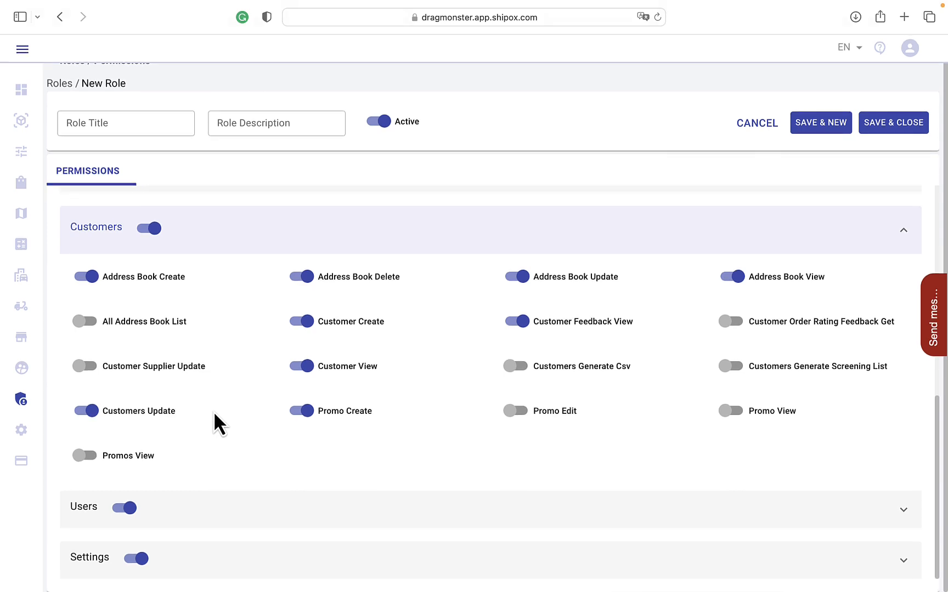
click(235, 252)
Step: Look through the role and user permissions in the Users group and collapse it
click(210, 280)
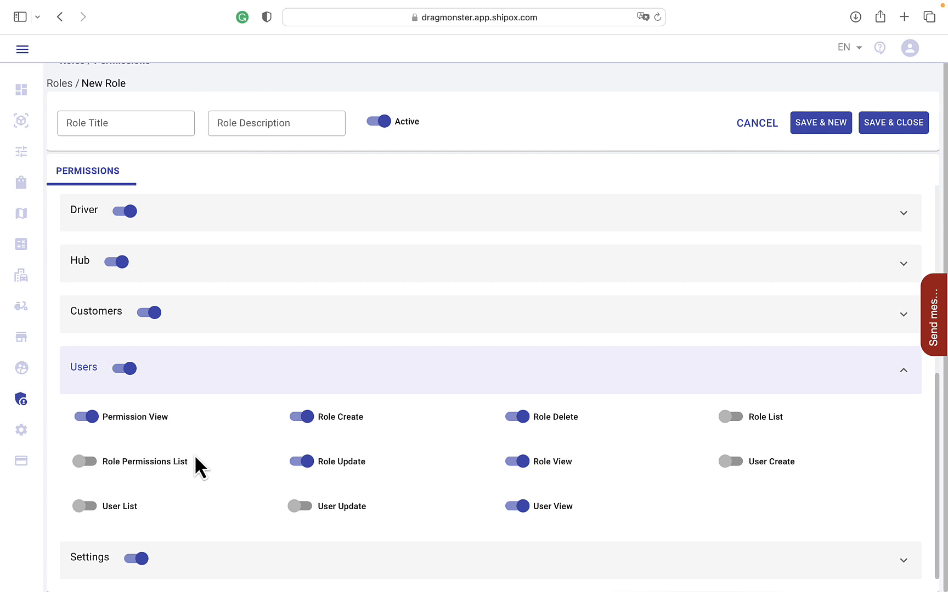
scroll(196, 456, down, 1)
click(188, 379)
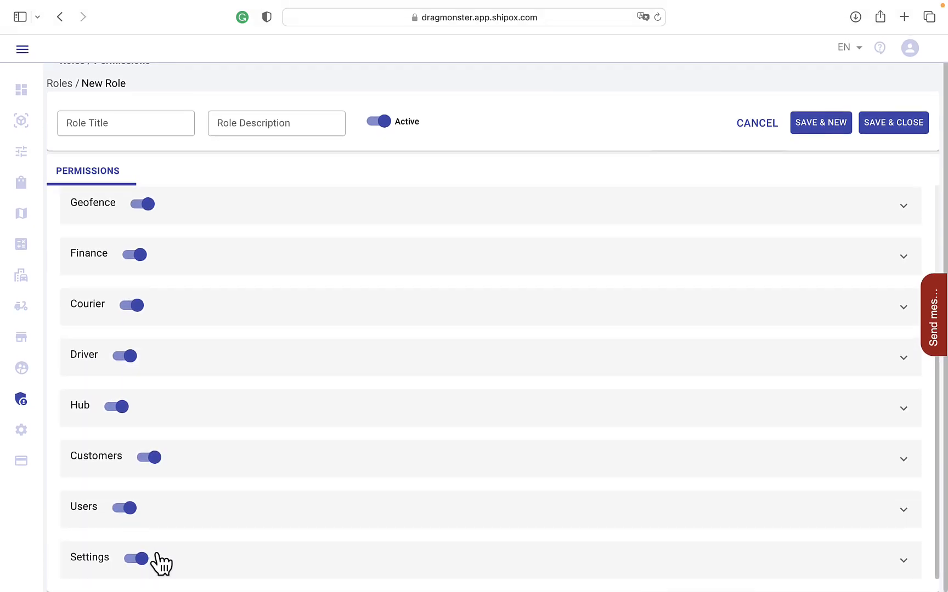
Step: Expand the Settings group and examine its individual permissions from App Version Create down to Whatsapp Provider Edit
click(174, 563)
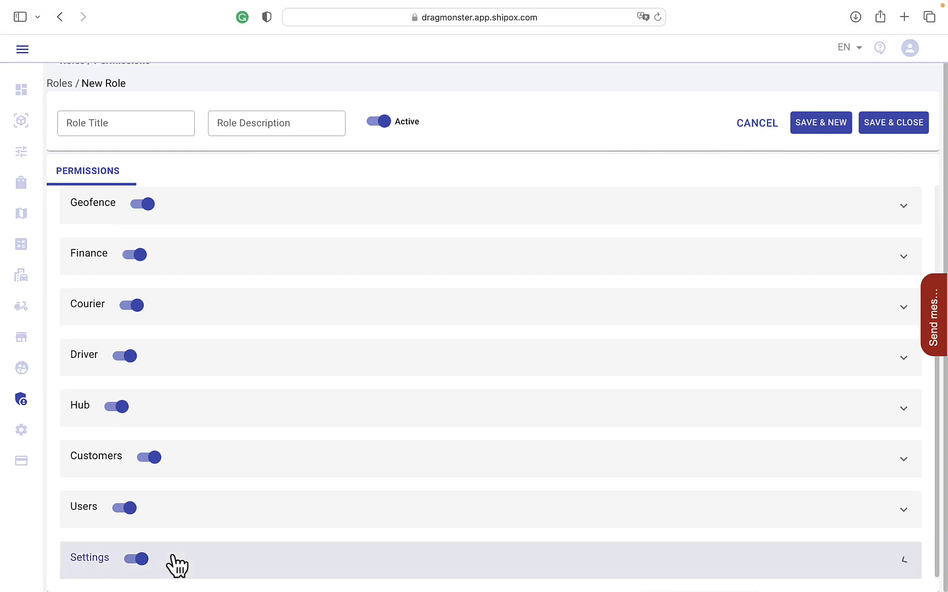
scroll(174, 565, down, 7)
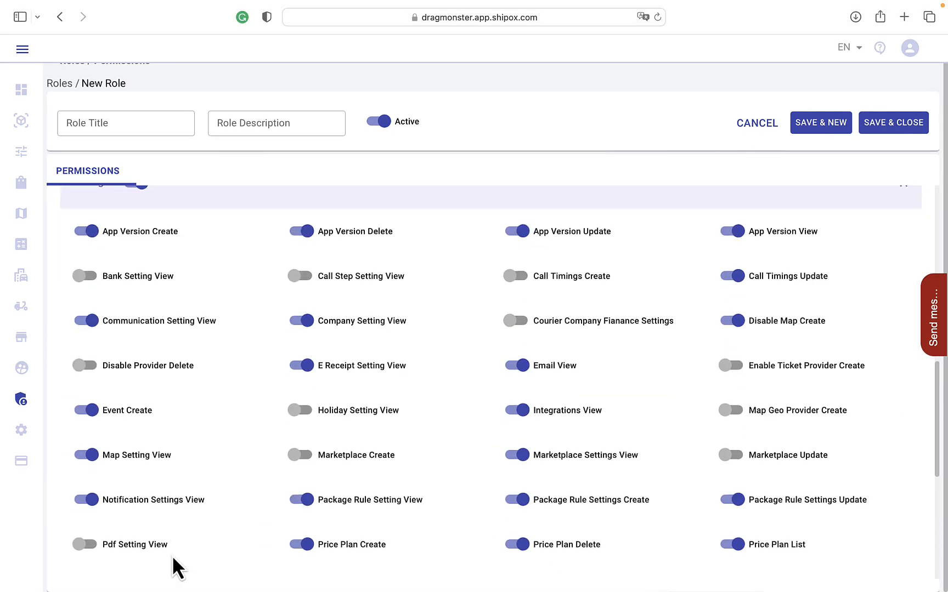
scroll(173, 558, up, 1)
scroll(174, 571, up, 1)
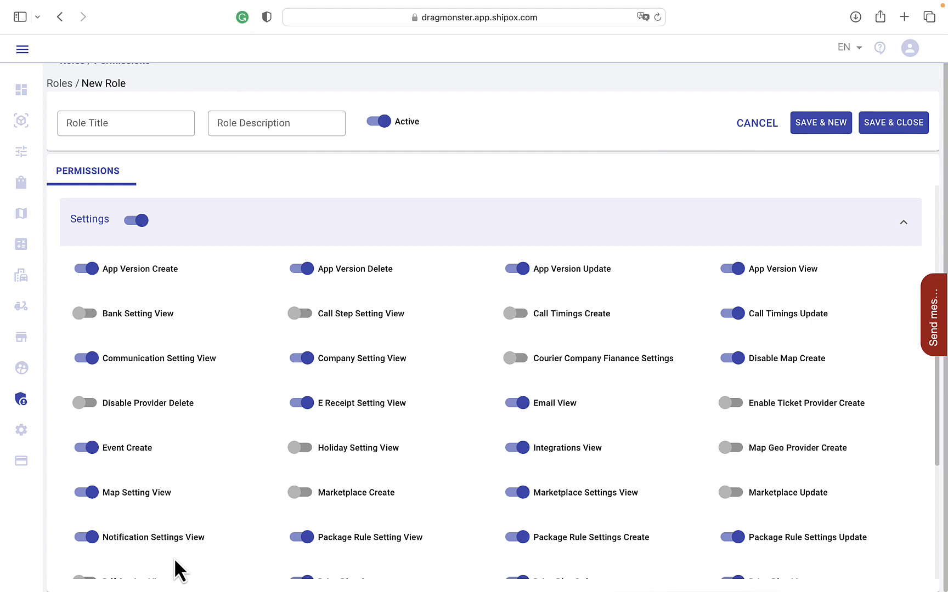
scroll(175, 570, down, 1)
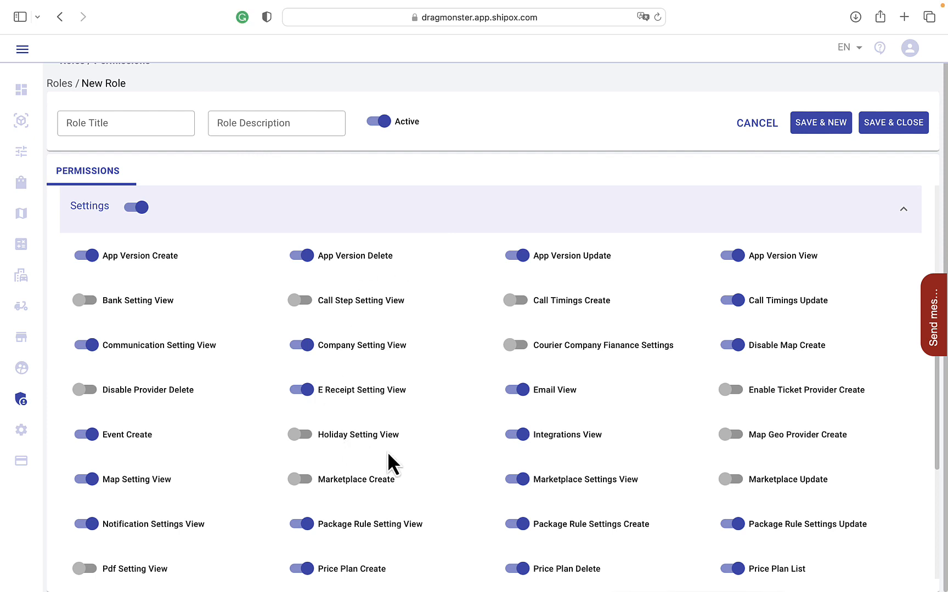
scroll(489, 413, down, 1)
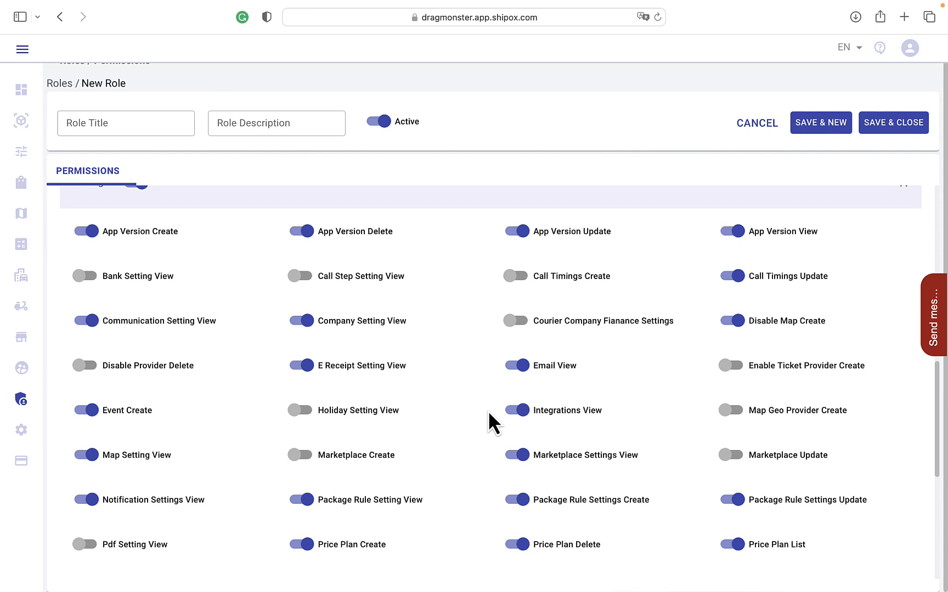
scroll(488, 411, down, 1)
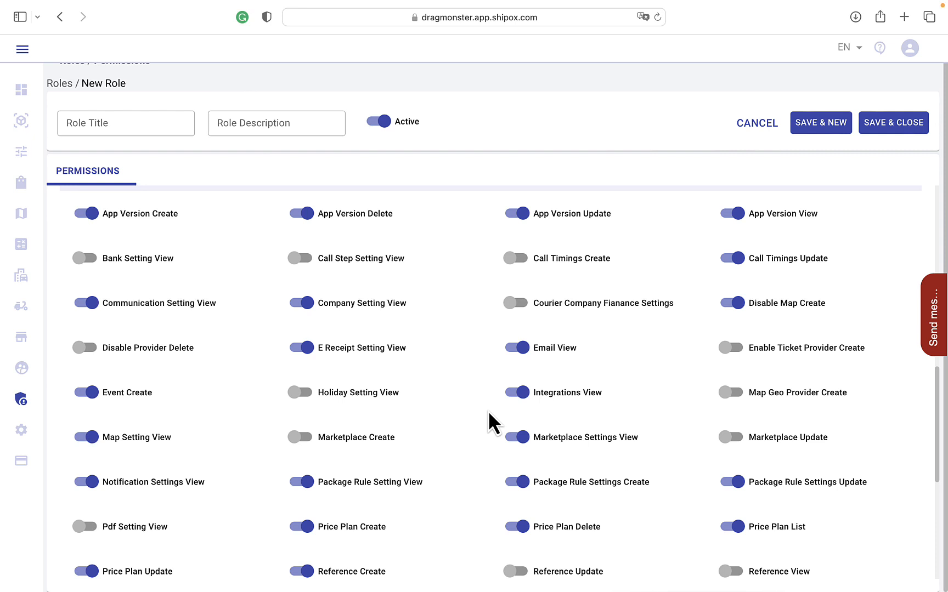
scroll(488, 422, down, 1)
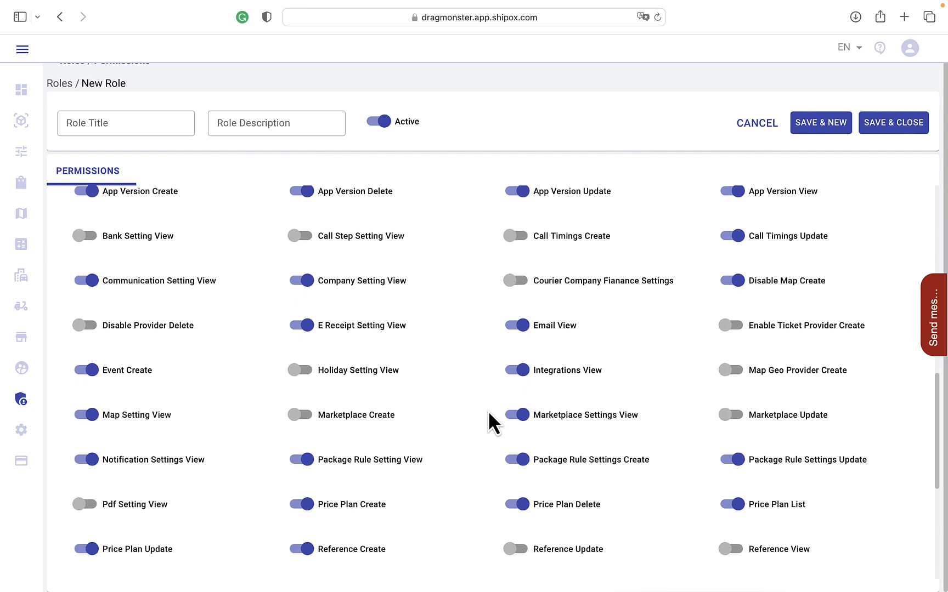
scroll(488, 412, down, 1)
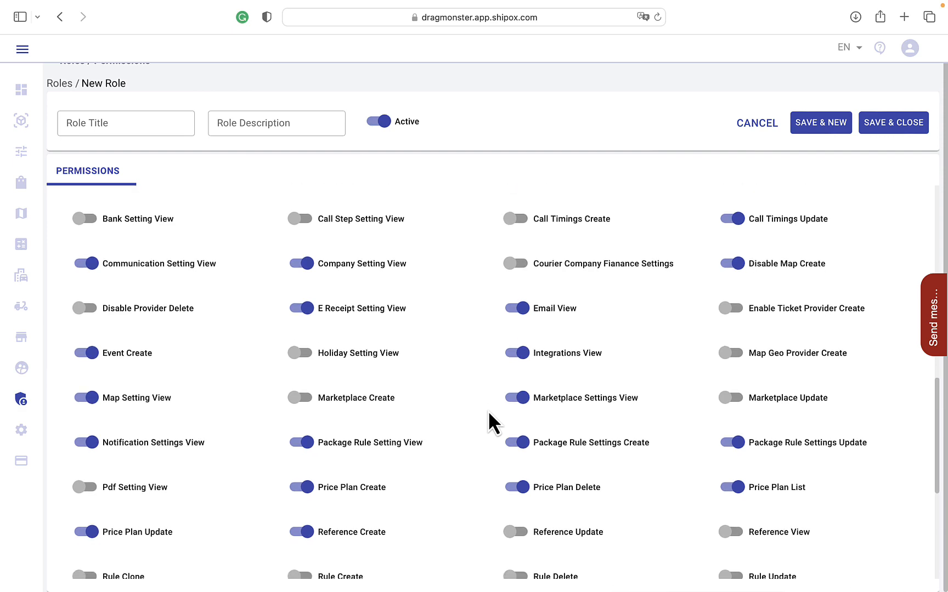
scroll(488, 413, down, 3)
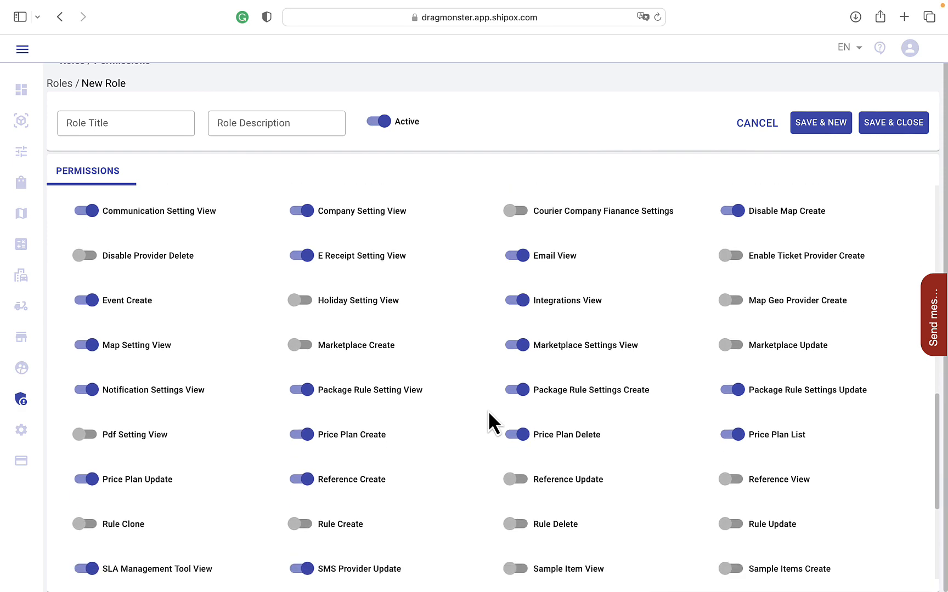
scroll(488, 410, down, 3)
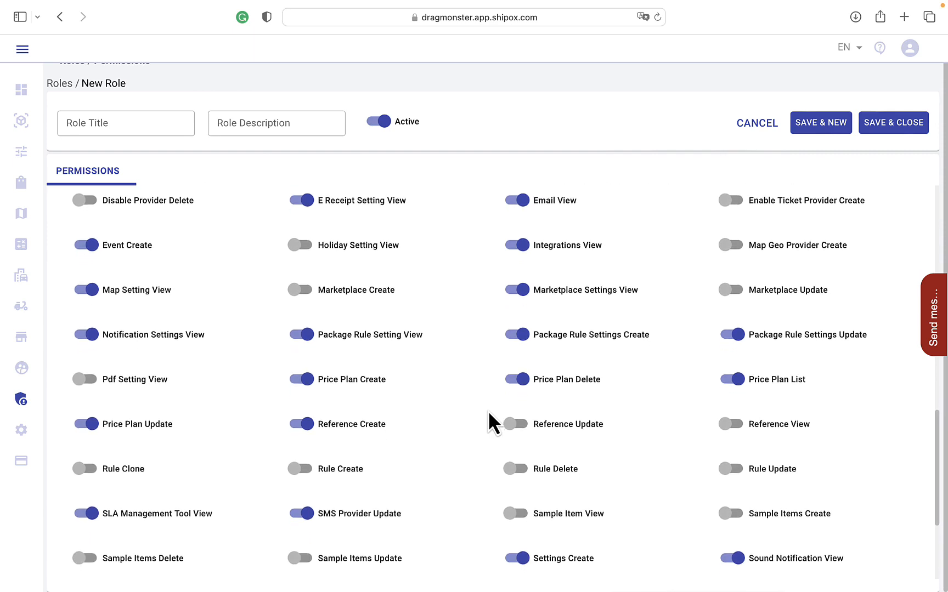
scroll(488, 423, down, 1)
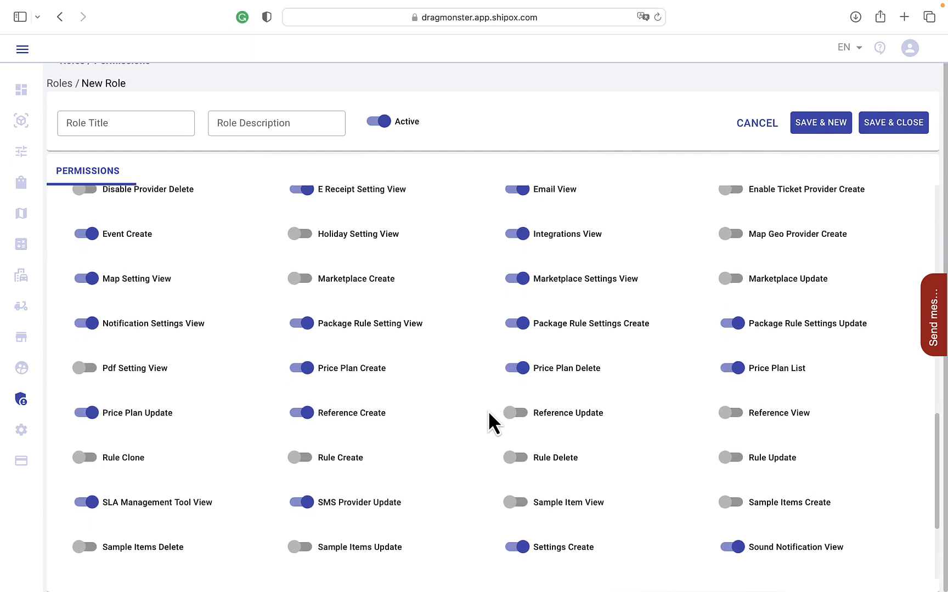
scroll(489, 417, down, 2)
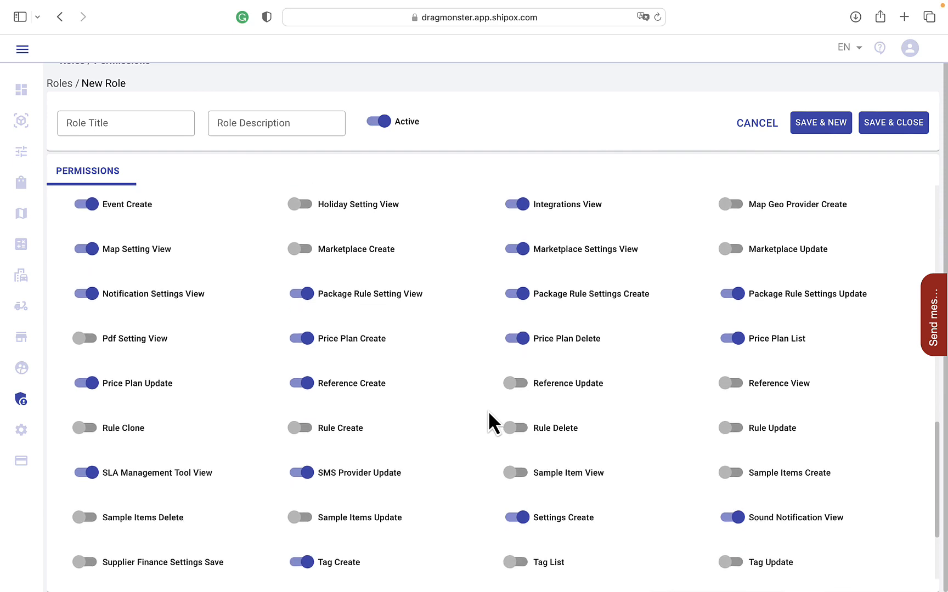
scroll(488, 411, down, 1)
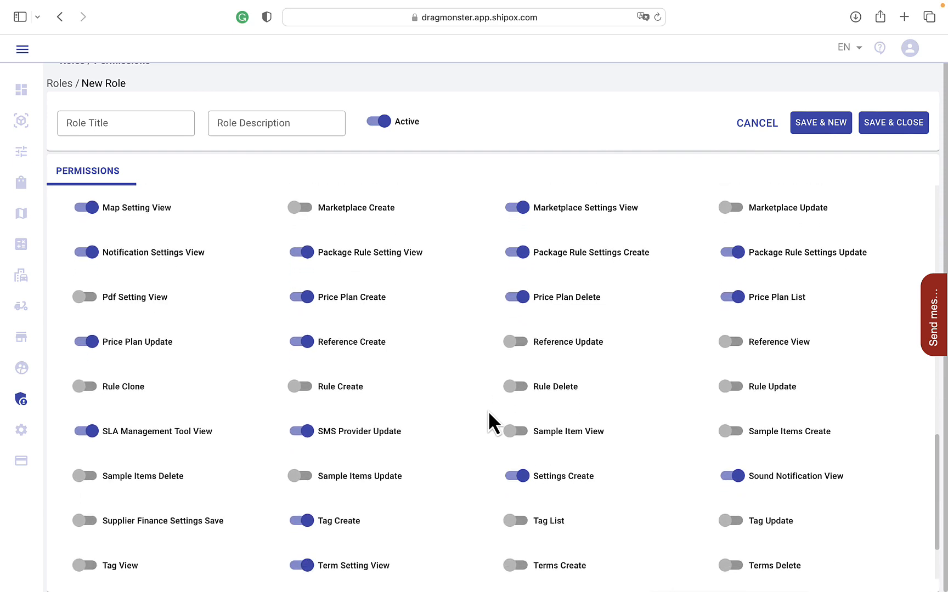
scroll(488, 409, down, 1)
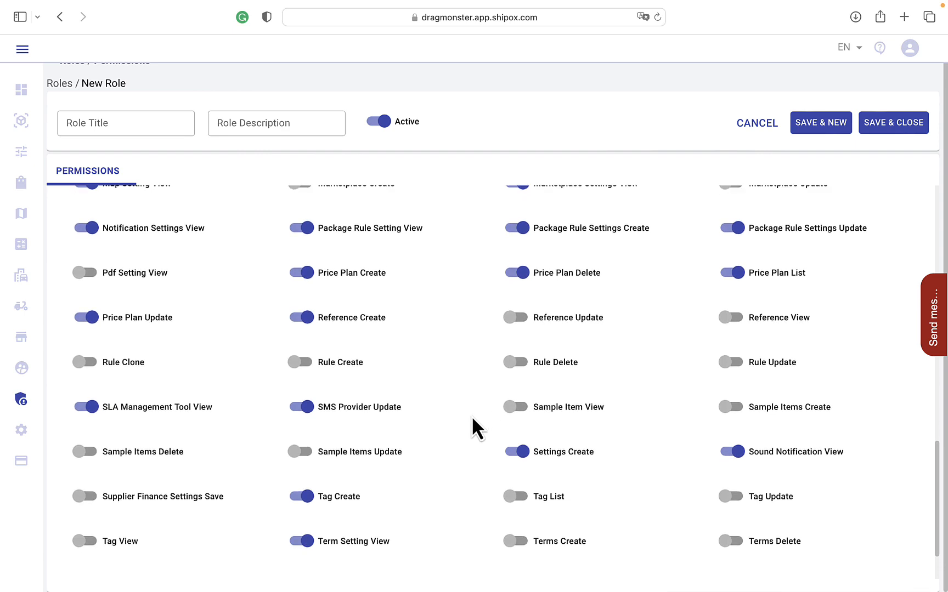
scroll(472, 422, down, 3)
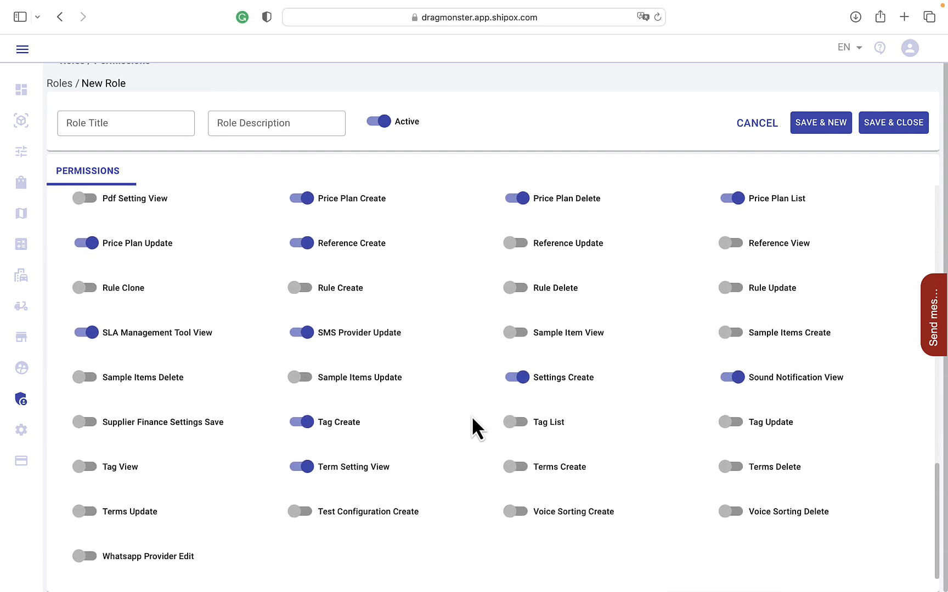